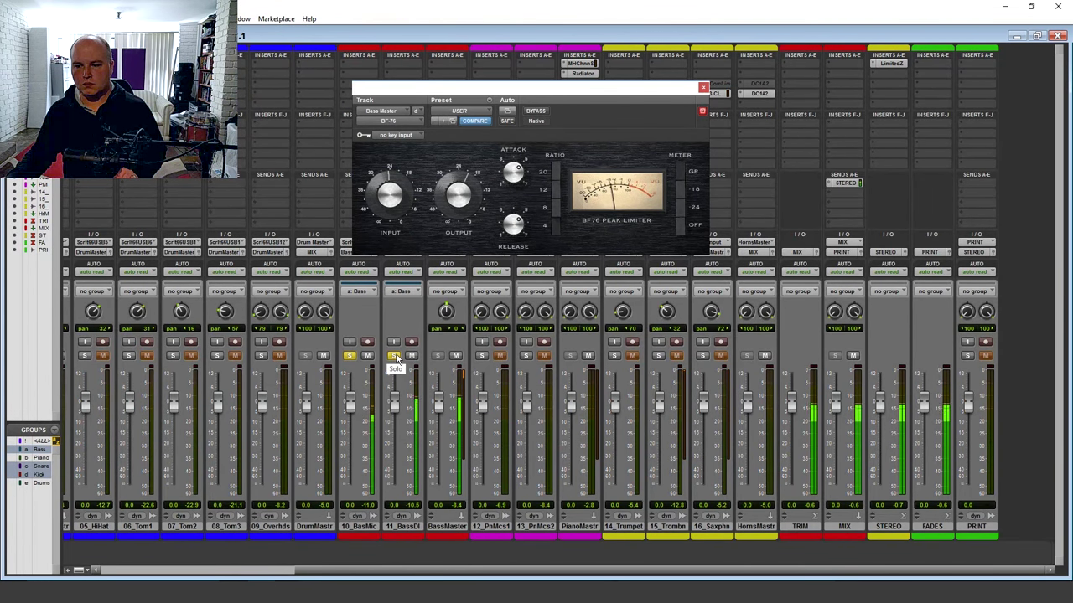
Step: Take the bass tracks out of solo and solo the two piano mic tracks, 12_PnMcs1 and 13_PnMcs2
left_click(395, 357)
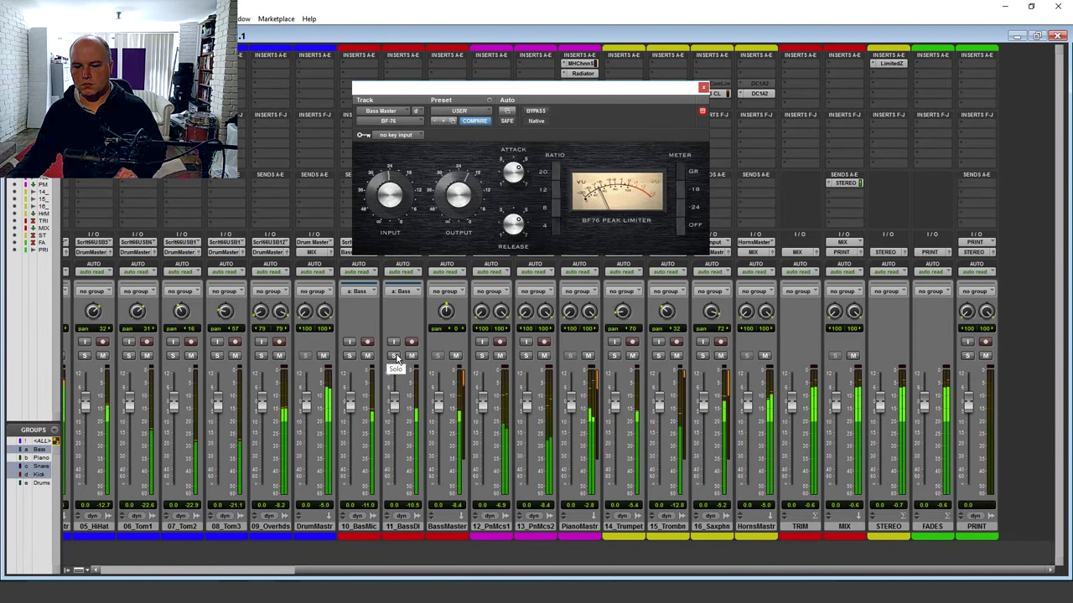
left_click(526, 356)
left_click(483, 357)
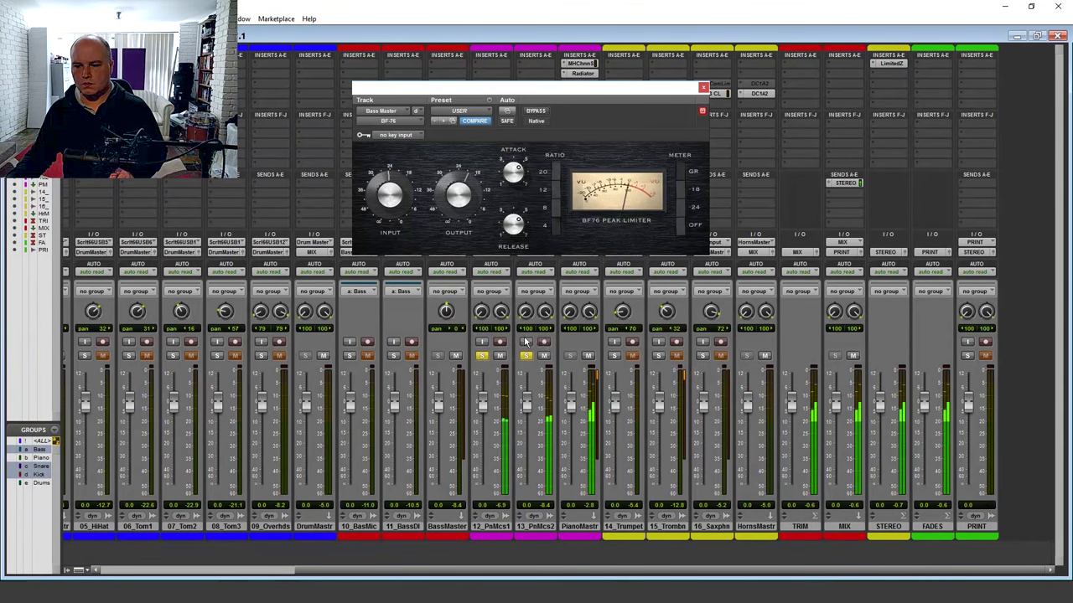
Step: Replace the bass limiter window with the Piano Master's insert D ChannelStrip and examine its compressor on the soloed piano
left_click(704, 87)
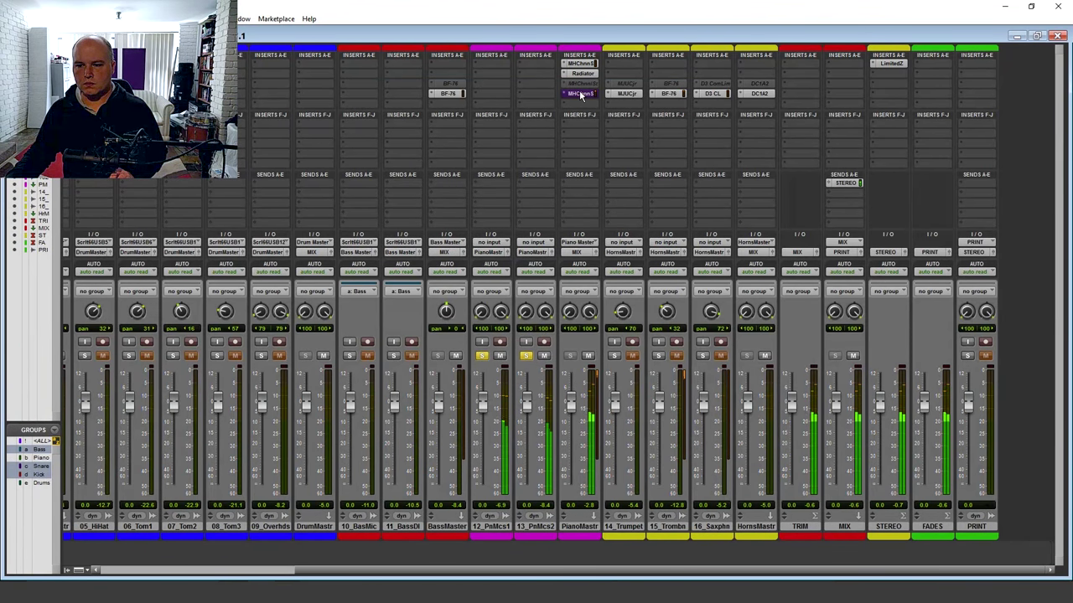
left_click(579, 92)
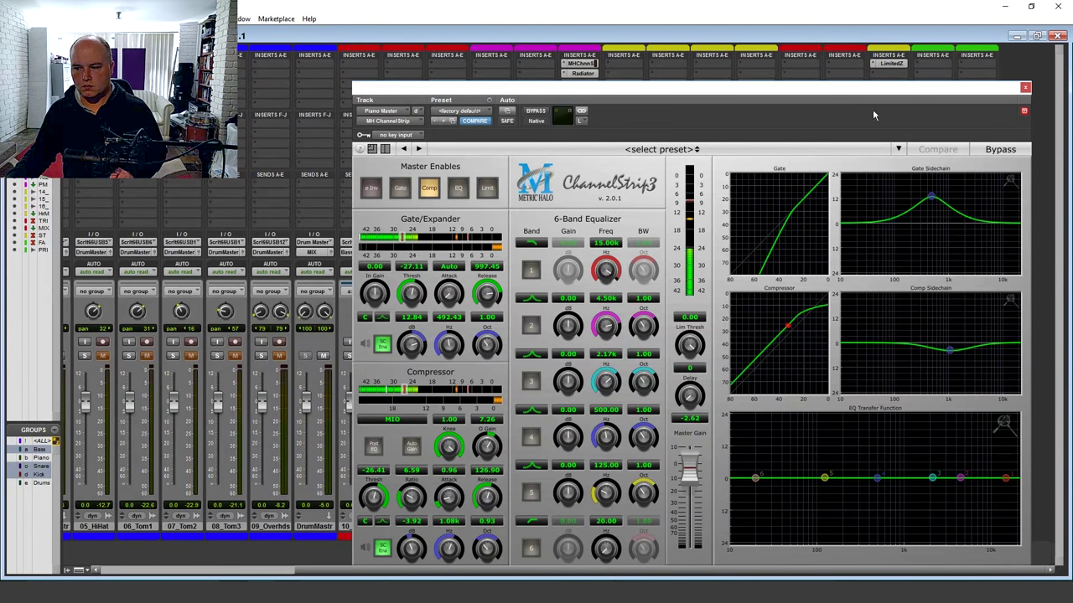
left_click(1025, 88)
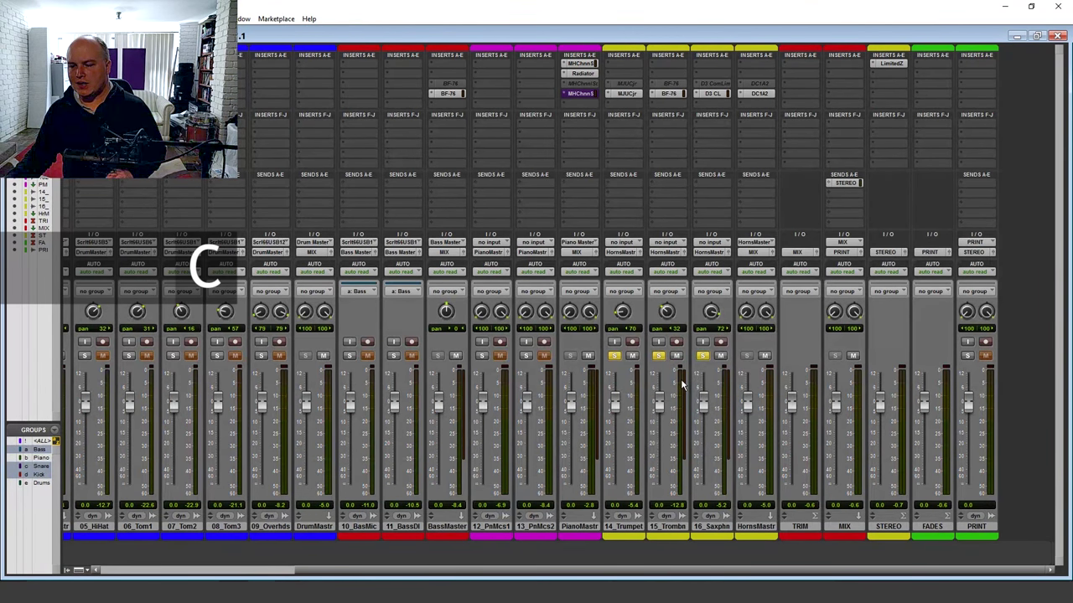
Step: Enable the Piano group and group the trumpet, trombone and saxophone tracks under the name Horns while the soloed horns play
key("space")
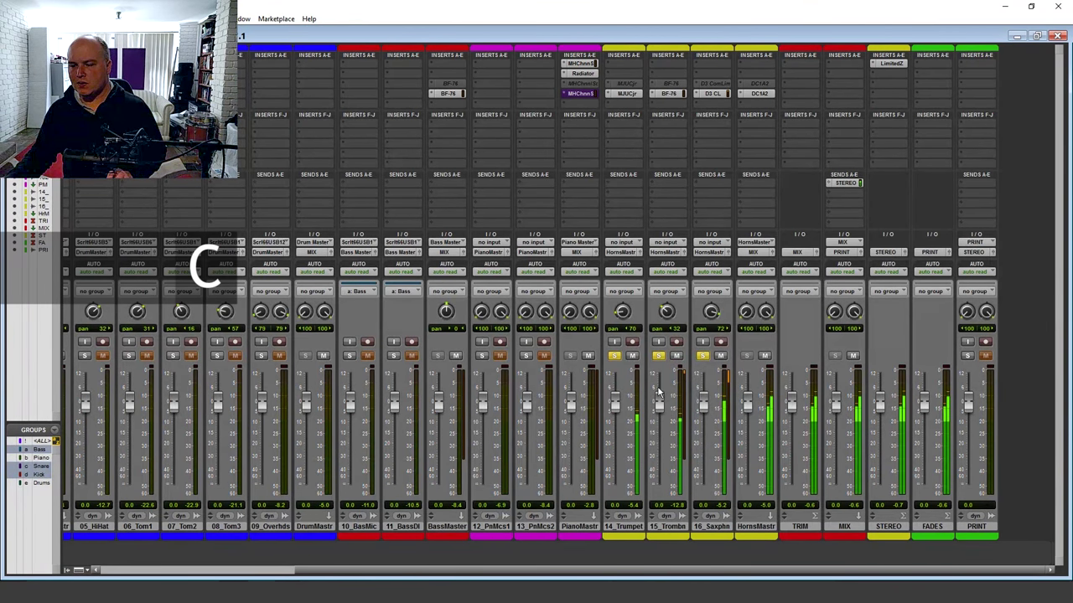
left_click(40, 458)
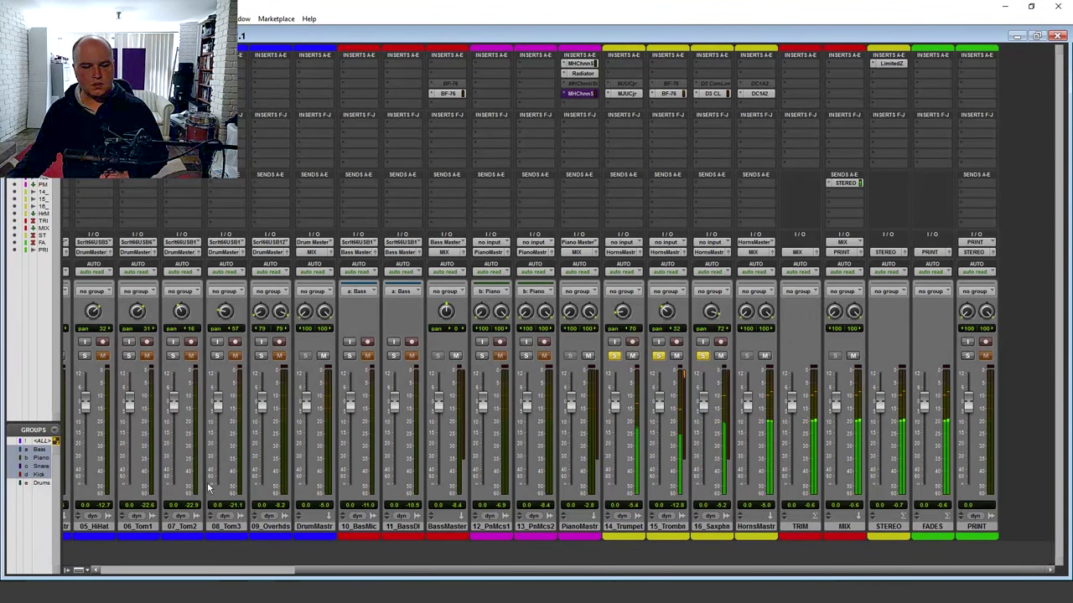
left_click(711, 526)
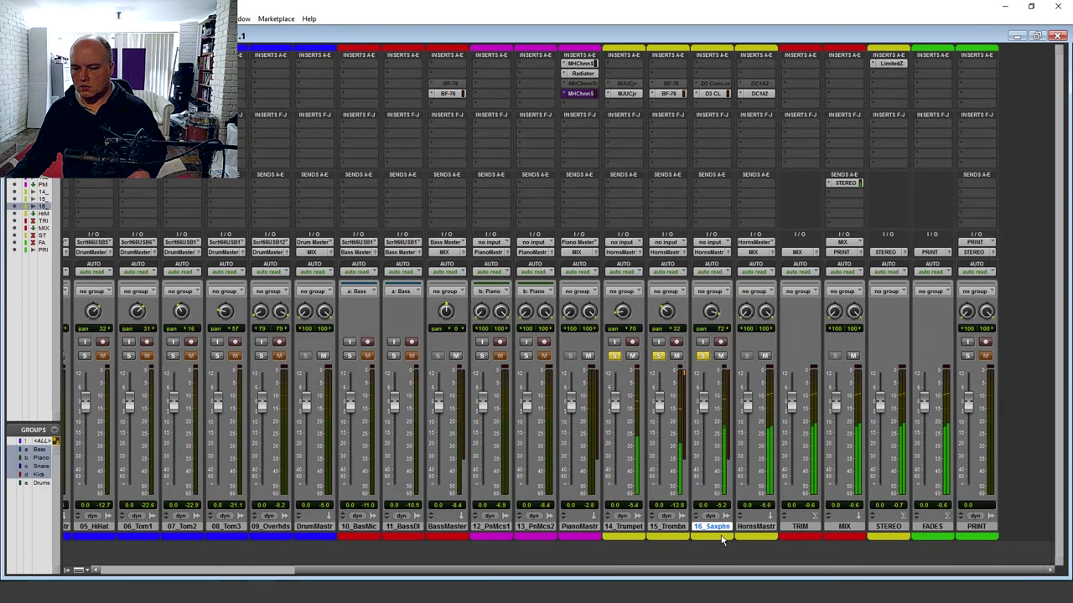
left_click(624, 527, "shift")
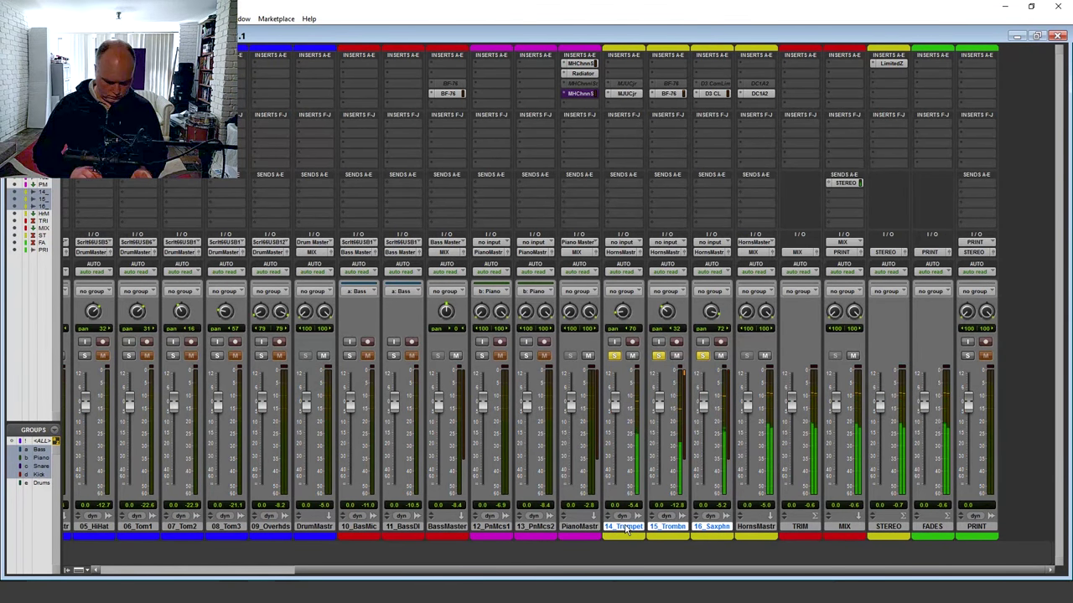
key("ctrl+g")
type("H")
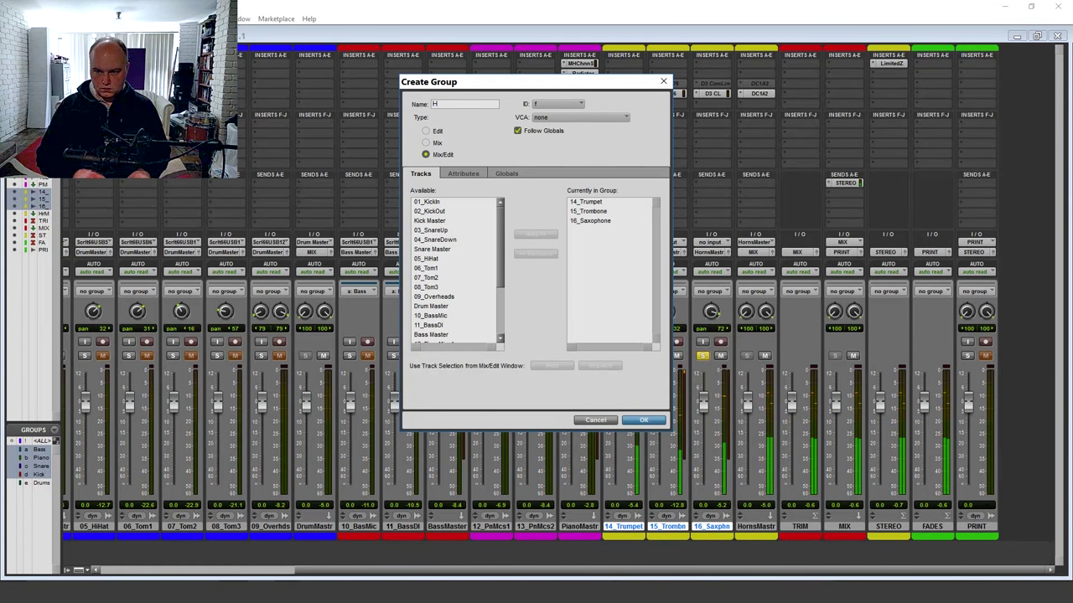
type("orns")
key("Return")
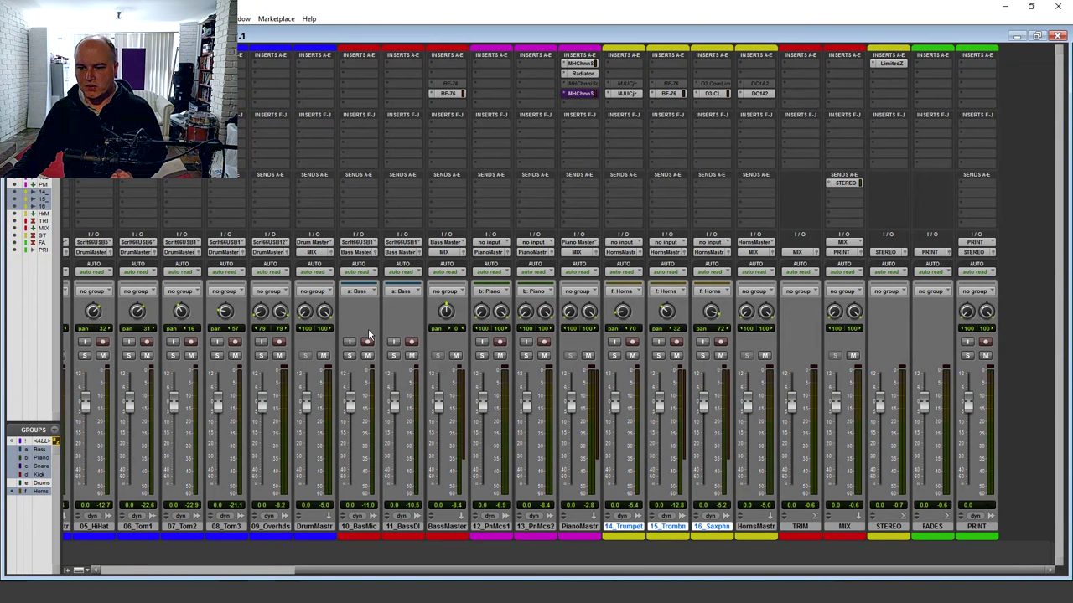
Step: Make the insert D compressors inactive and the insert C compressors active on the bass, piano and horn tracks
key("space")
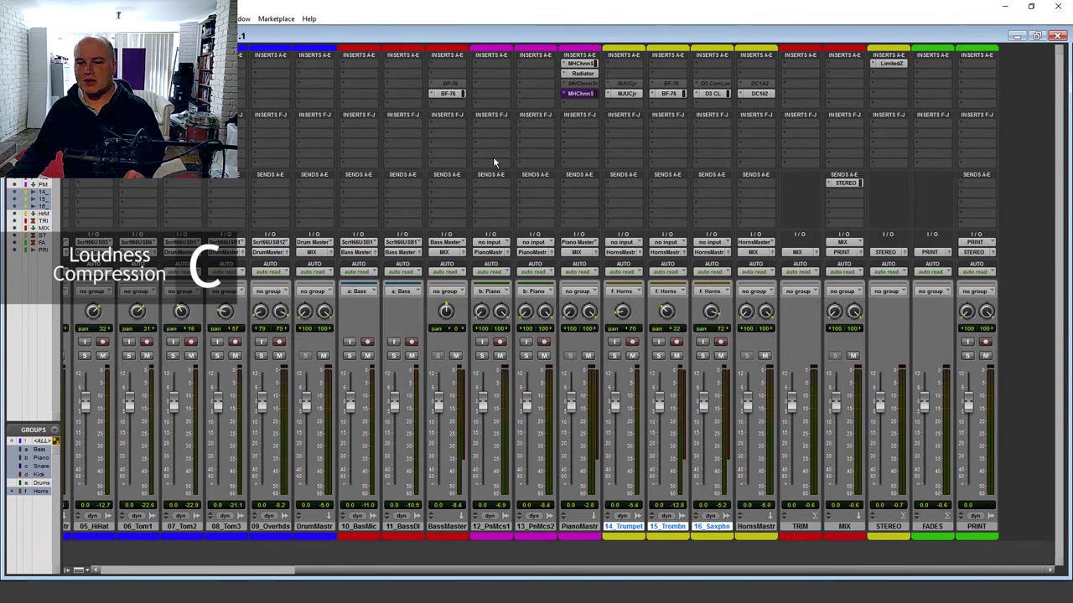
left_click(450, 93, "ctrl+alt+super")
left_click(452, 90, "ctrl+alt+super")
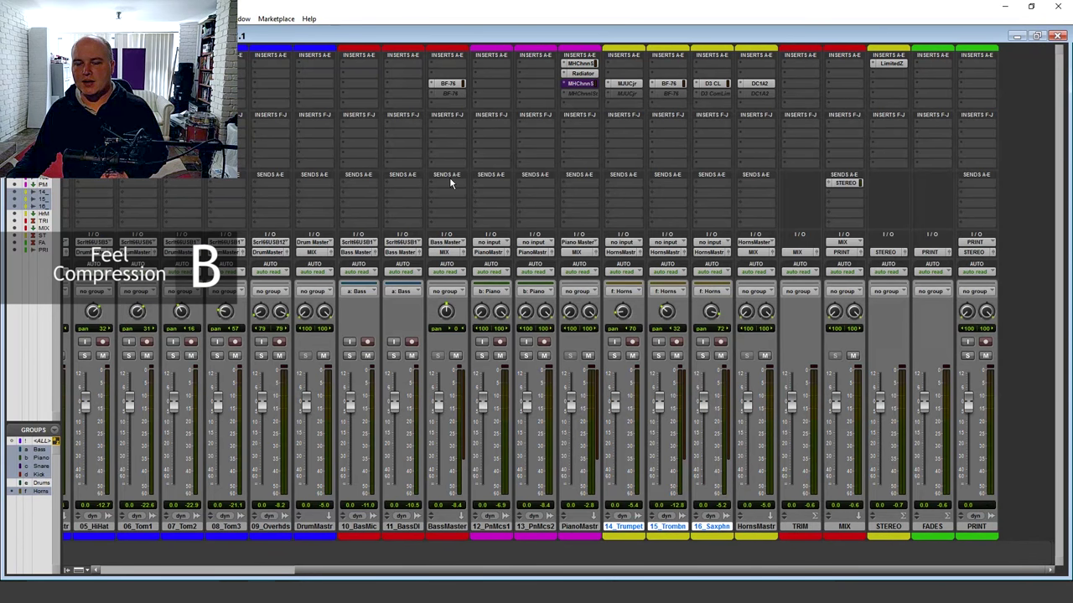
Step: Display both Bass Master BF-76 limiters side by side and compare their attack and release settings
left_click(450, 88)
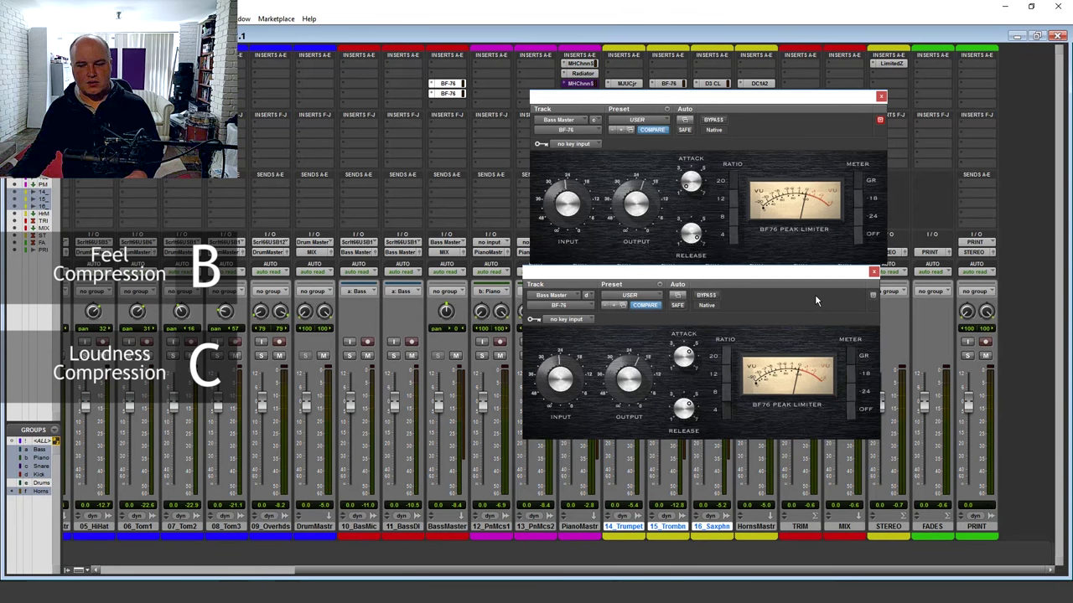
left_click(448, 94)
left_click_drag(592, 143, 352, 144)
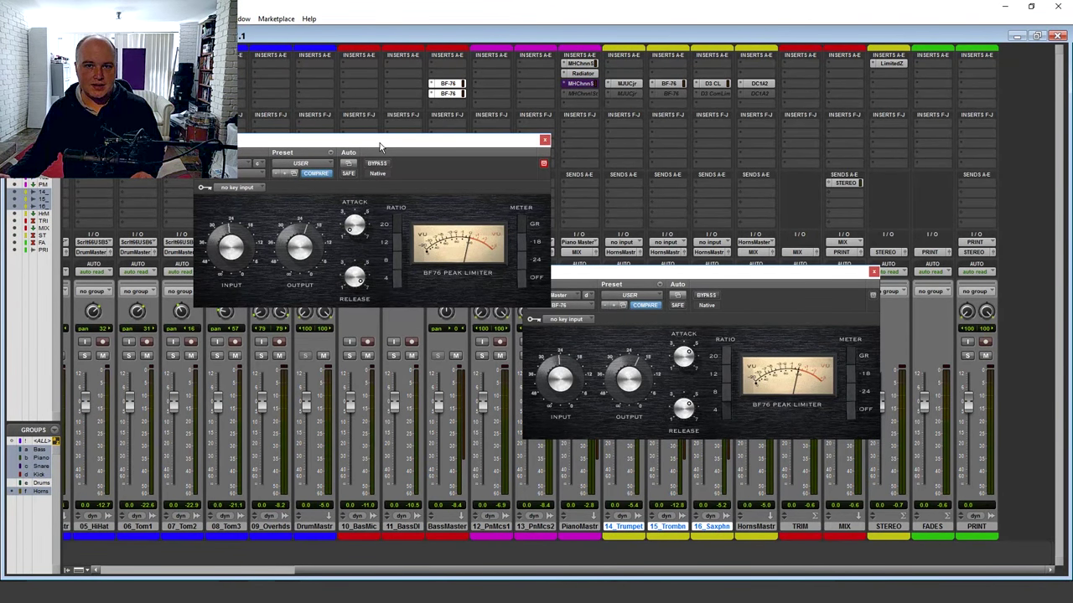
left_click_drag(877, 278, 874, 277)
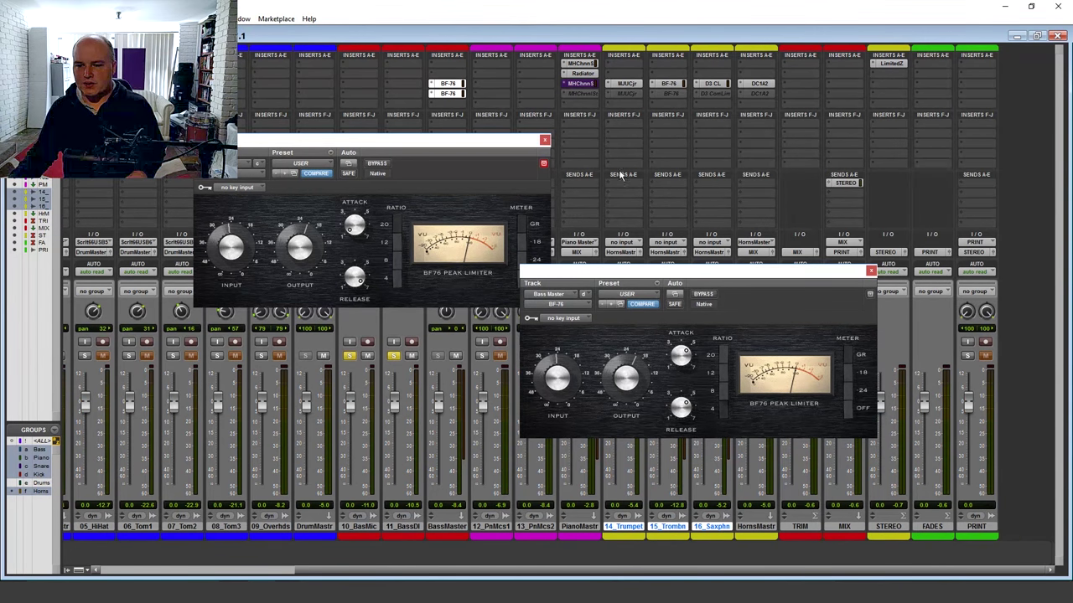
left_click(870, 271)
left_click_drag(470, 140, 749, 168)
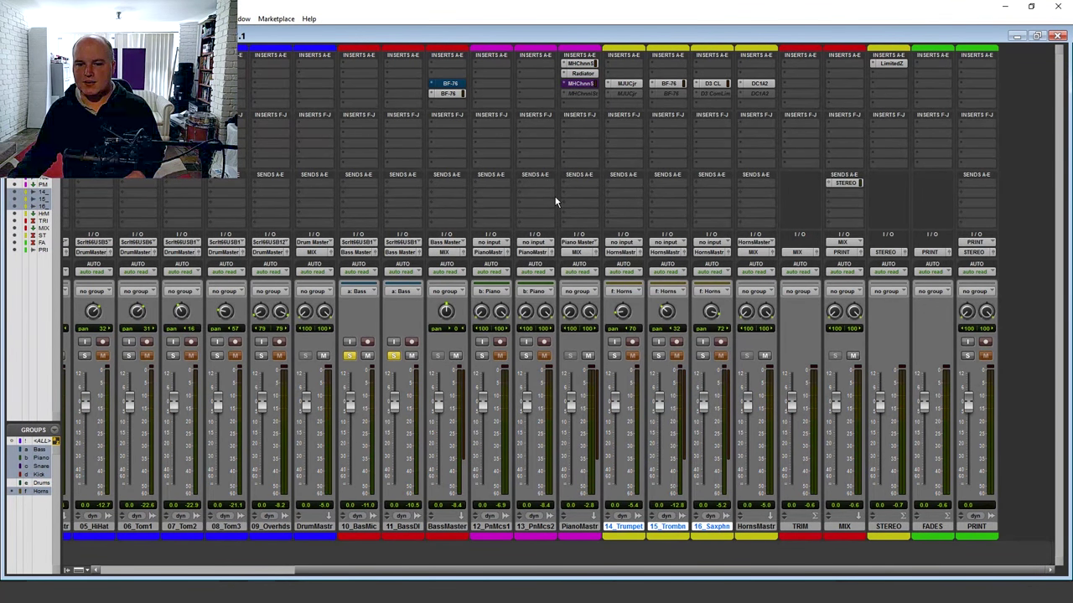
Step: Play the soloed bass through the insert D BF-76 and through the insert C BF-76, watching each limiter's meter
left_click(447, 93)
key("space")
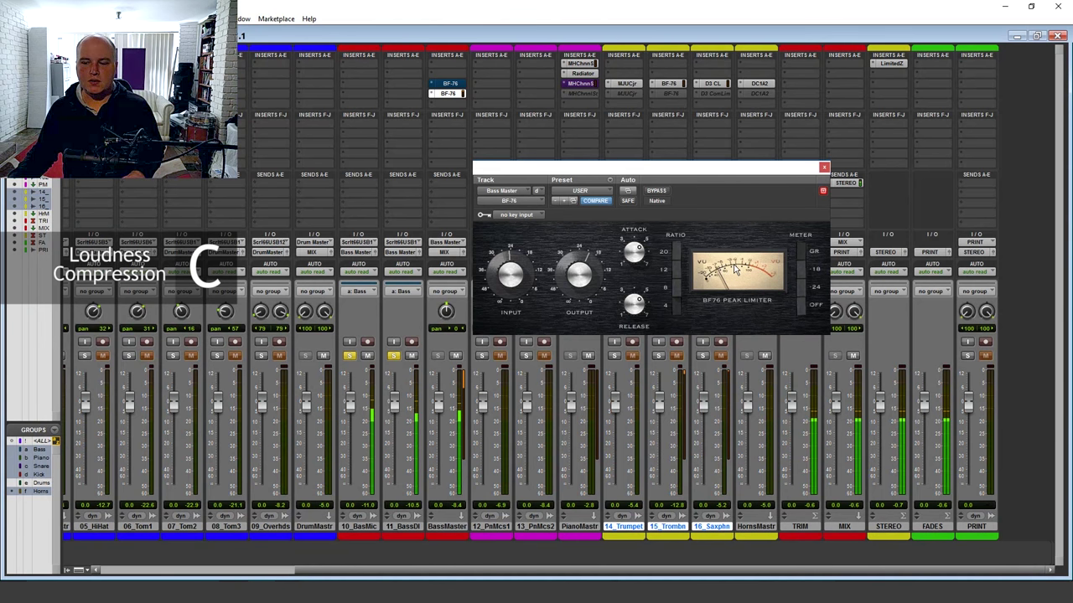
left_click(824, 169)
left_click(447, 83)
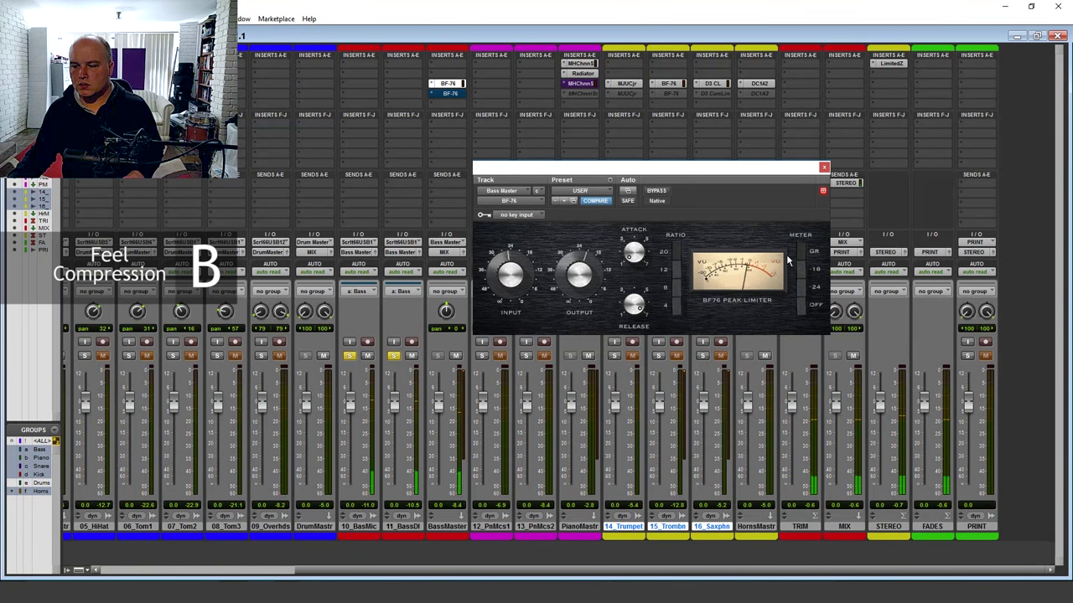
left_click(824, 167)
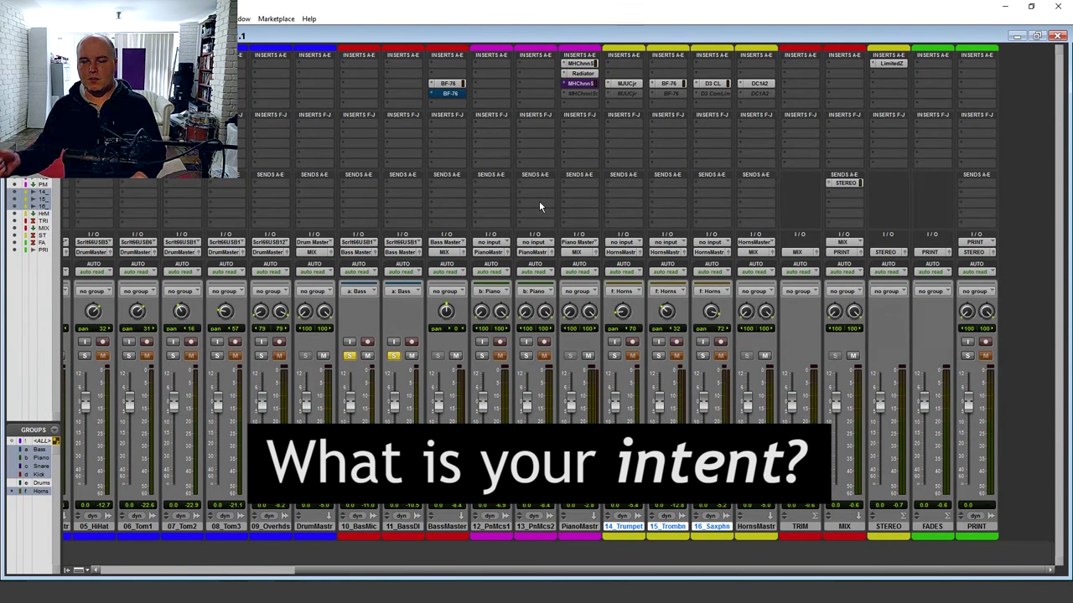
Step: Bypass the insert C BF-76 on the Bass Master, enable the insert D BF-76 and open its window
left_click(447, 83)
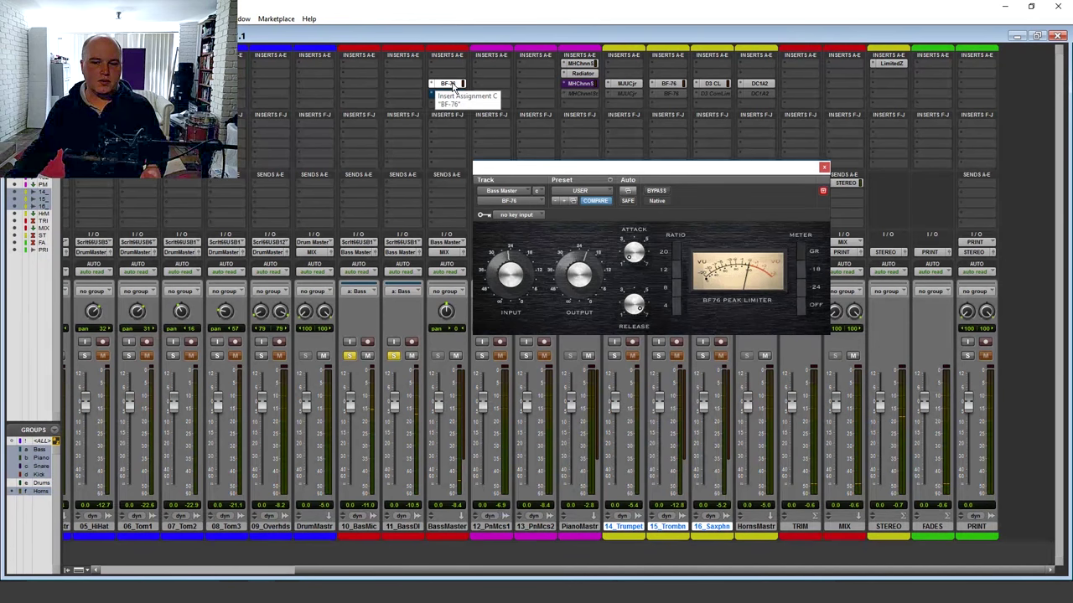
left_click(452, 86, "ctrl")
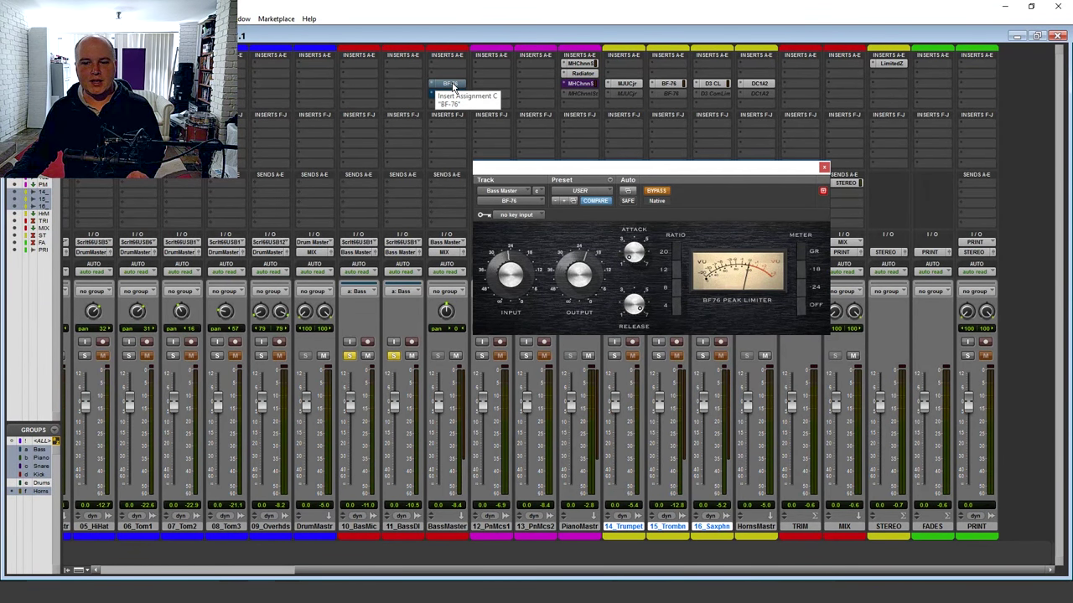
left_click_drag(453, 87, 450, 93)
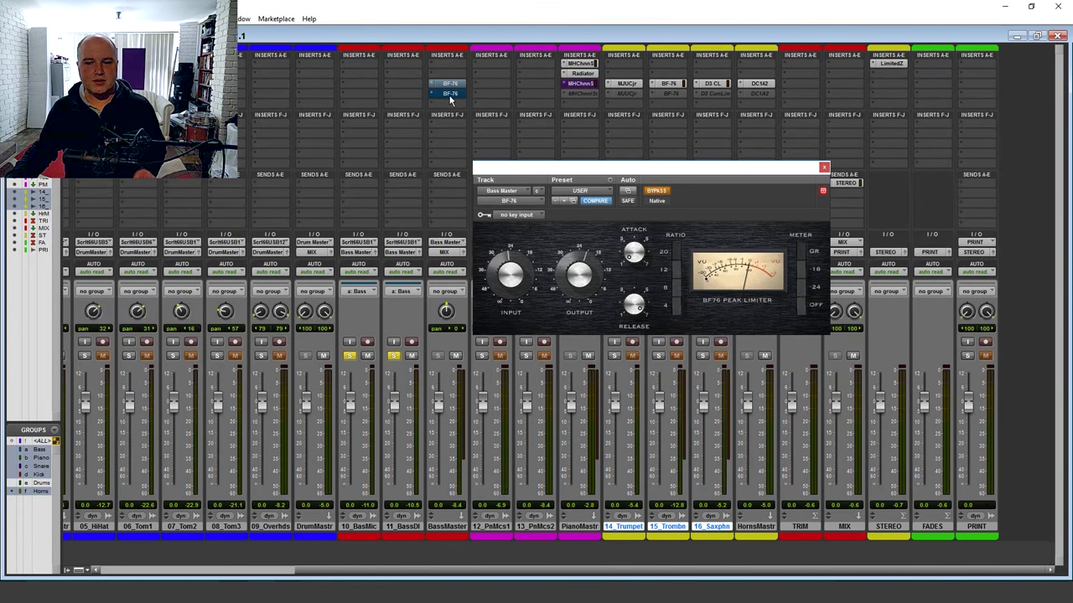
left_click(450, 96, "ctrl")
left_click(451, 94)
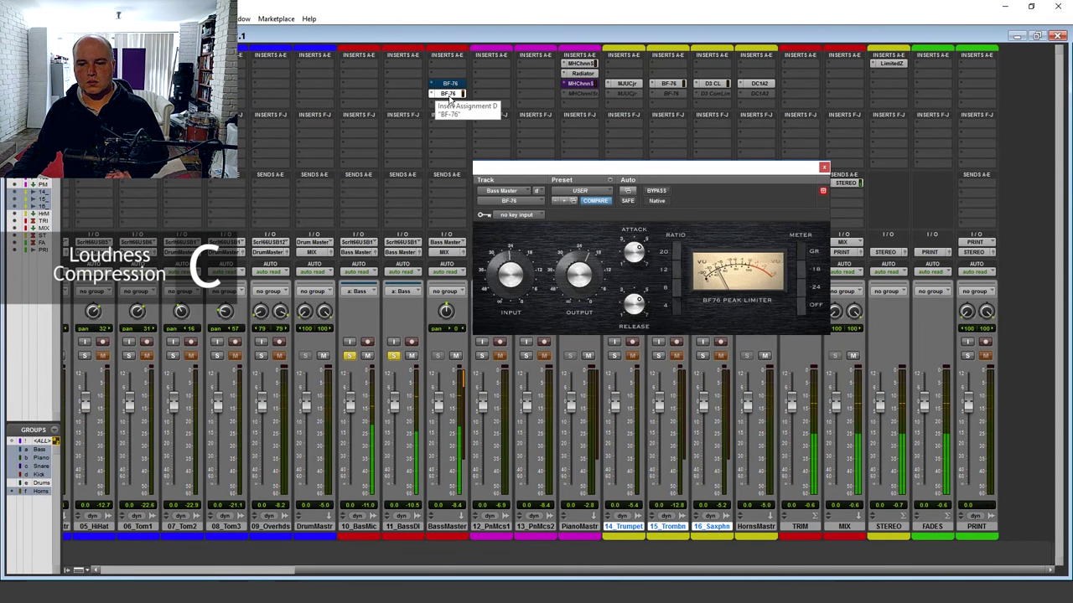
Step: Toggle bypass on the insert D BF-76 to compare the uncompressed and loudness-compressed bass, and close its window
left_click(449, 94, "ctrl")
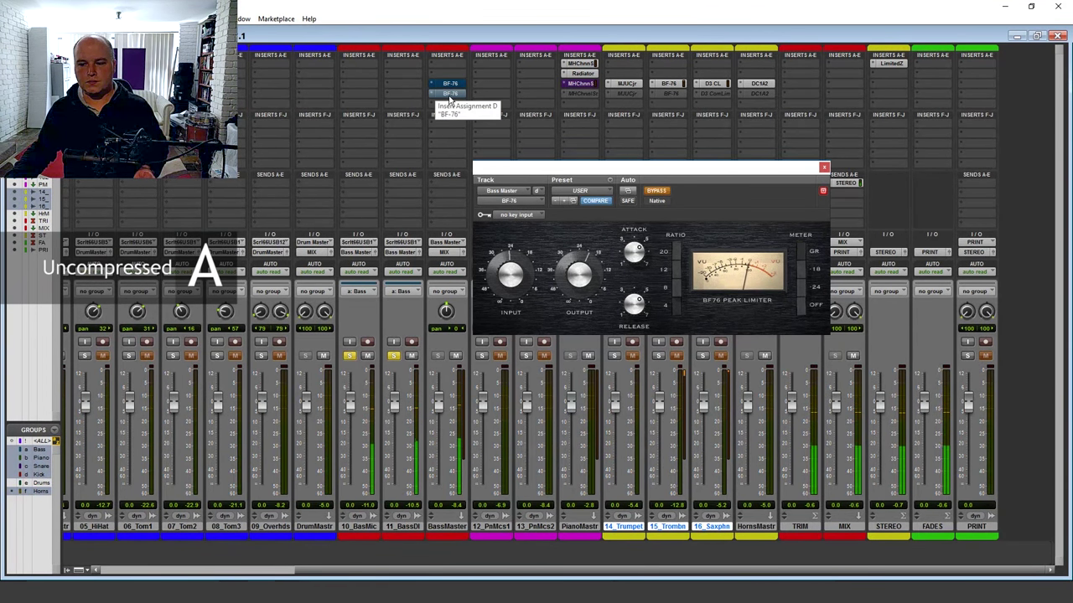
left_click(449, 97, "ctrl")
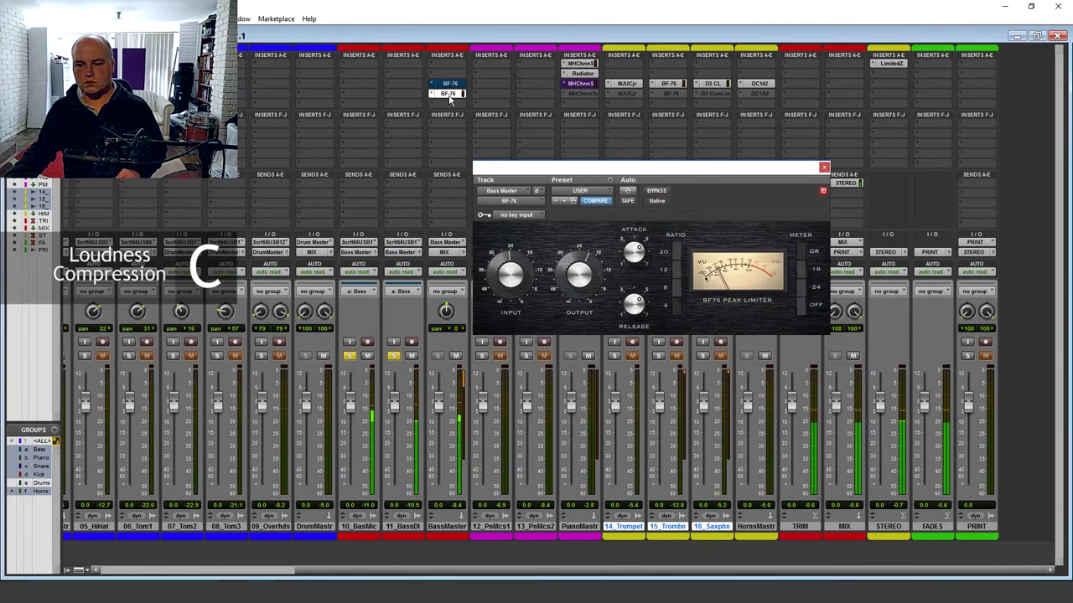
left_click(823, 166)
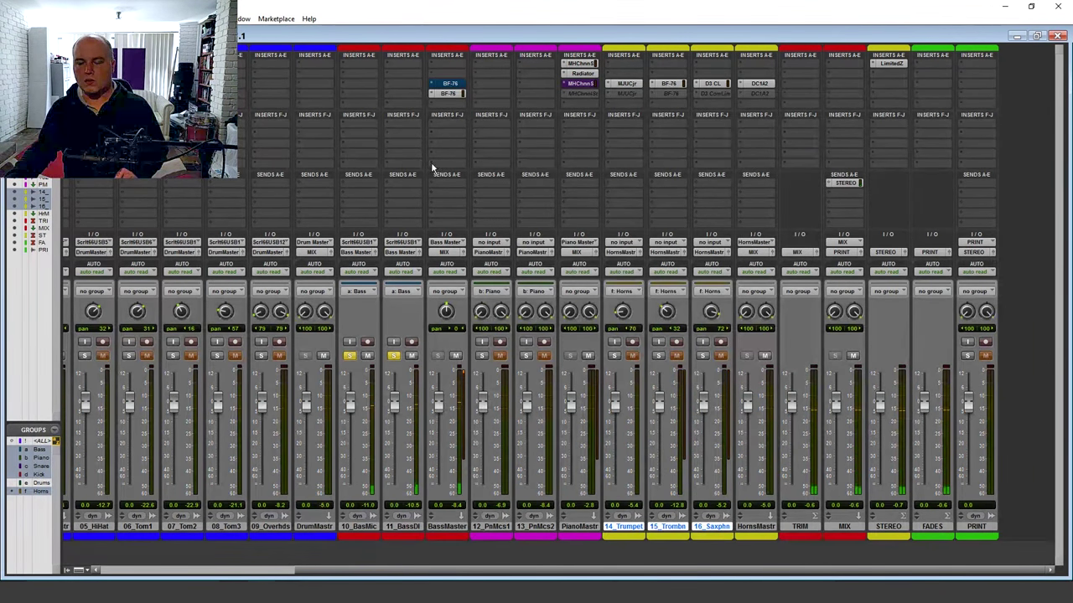
Step: Switch the Bass Master from the insert D BF-76 to the insert C one and compare the bass with it bypassed
left_click(448, 95, "ctrl")
left_click(450, 85, "ctrl")
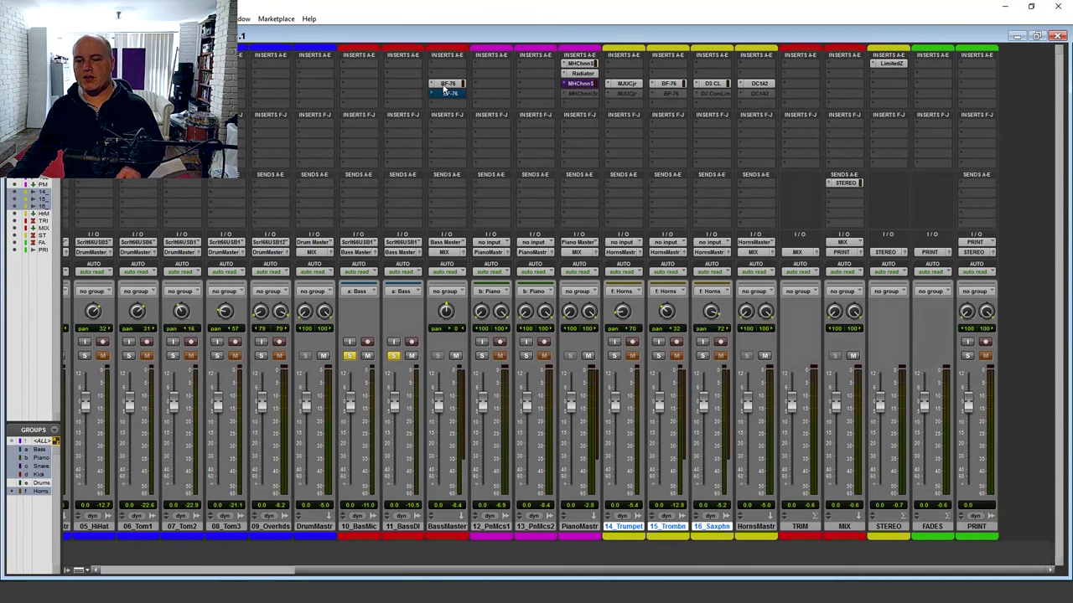
left_click(448, 84)
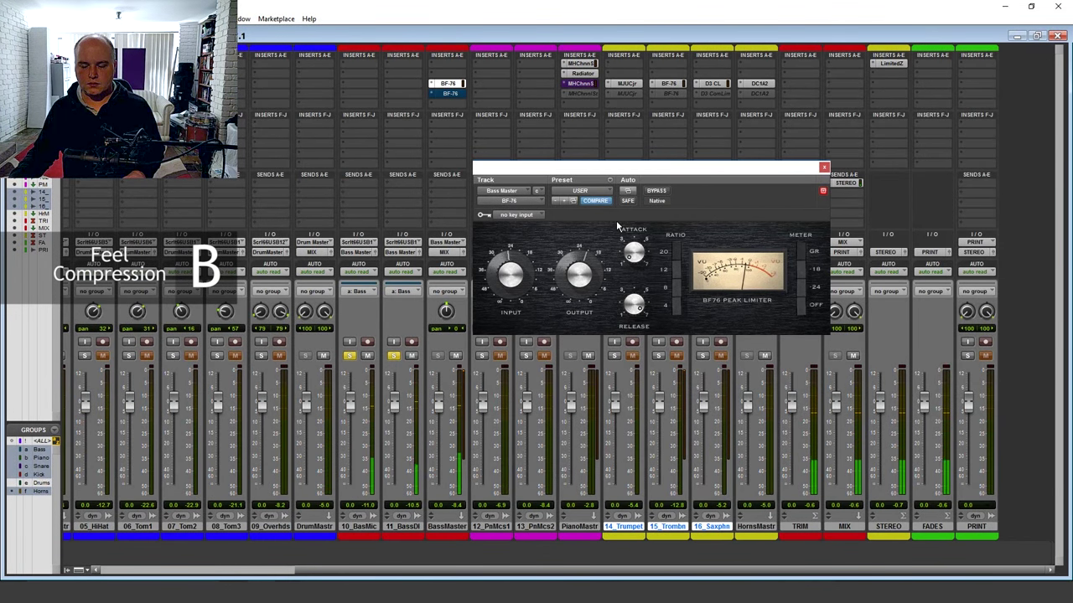
left_click(655, 191)
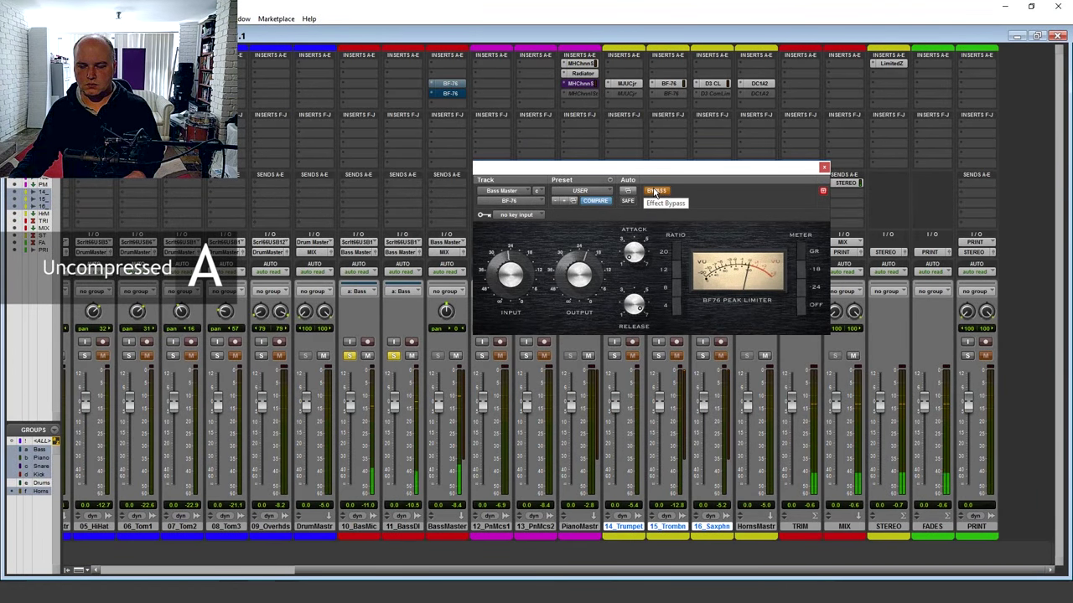
Step: Open the Piano Master's insert C ChannelStrip and toggle its bypass to compare the uncompressed and feel-compressed piano
left_click(581, 84)
left_click_drag(670, 178, 463, 78)
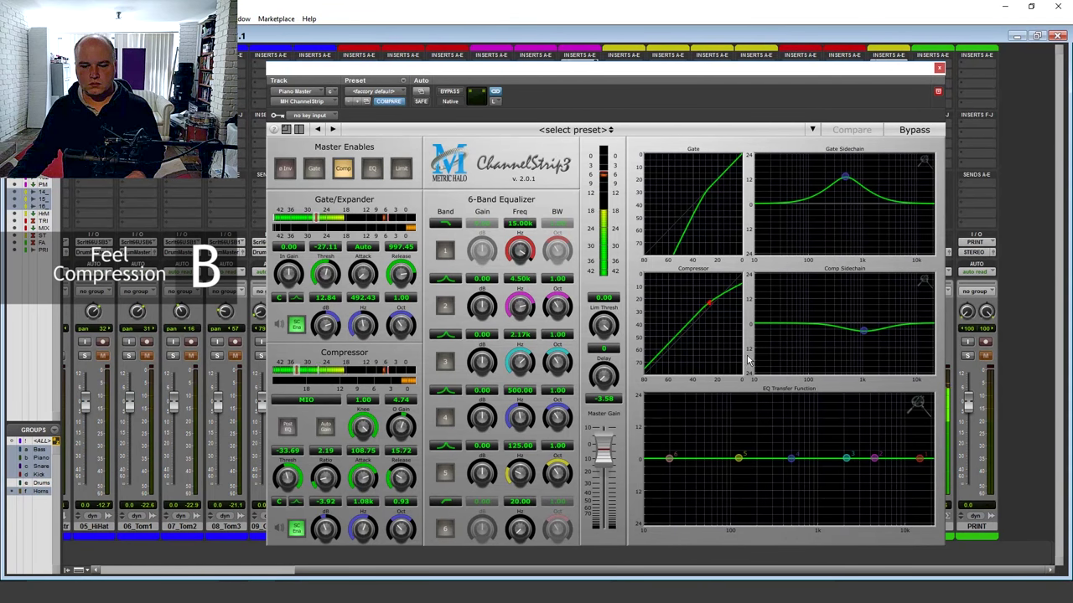
left_click(451, 93)
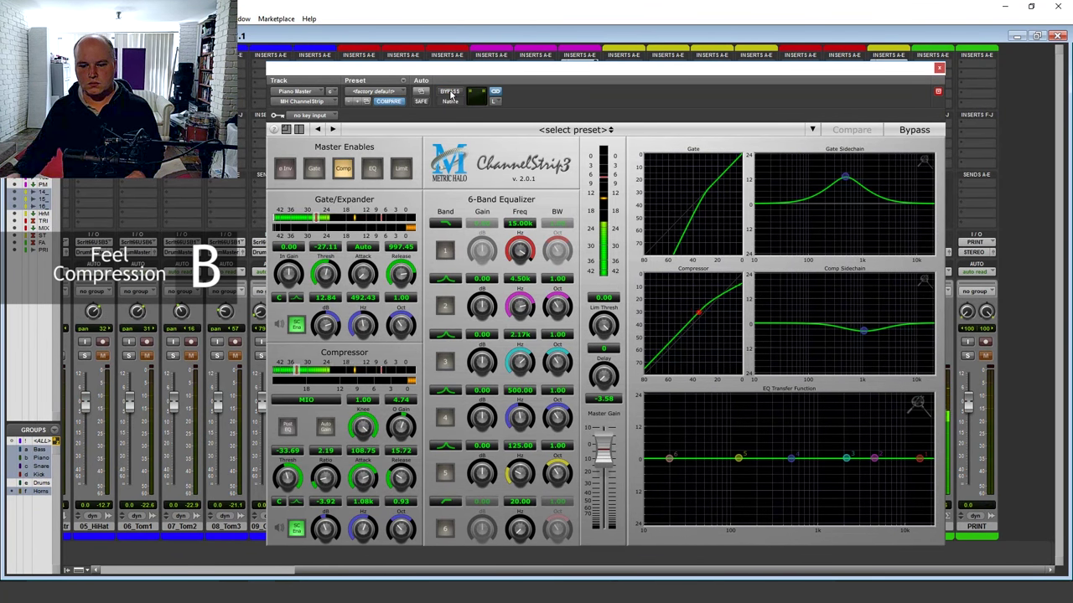
left_click(450, 91)
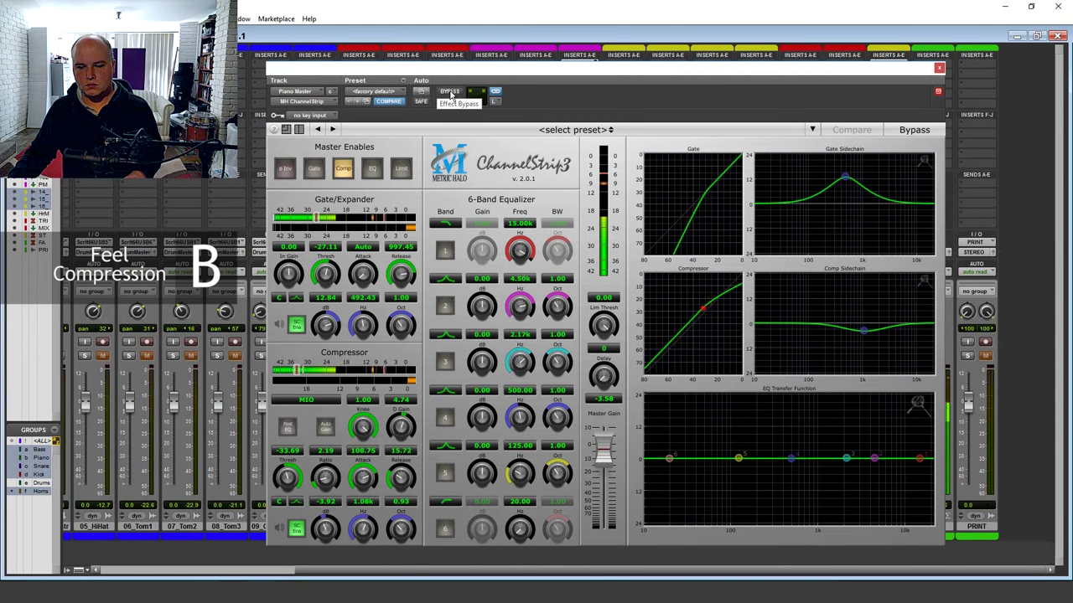
left_click(450, 92)
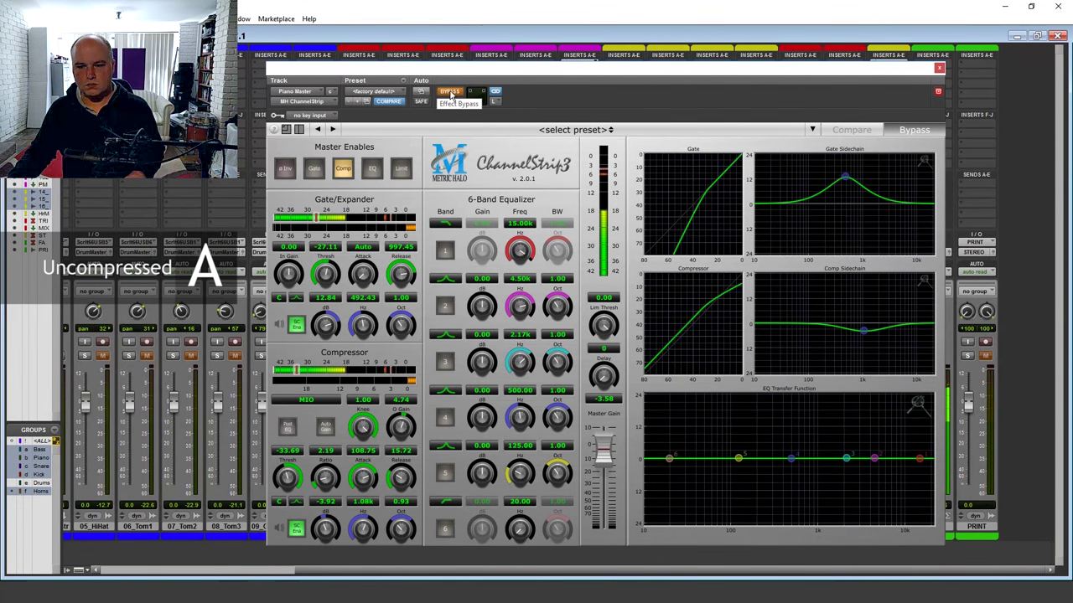
left_click(450, 93)
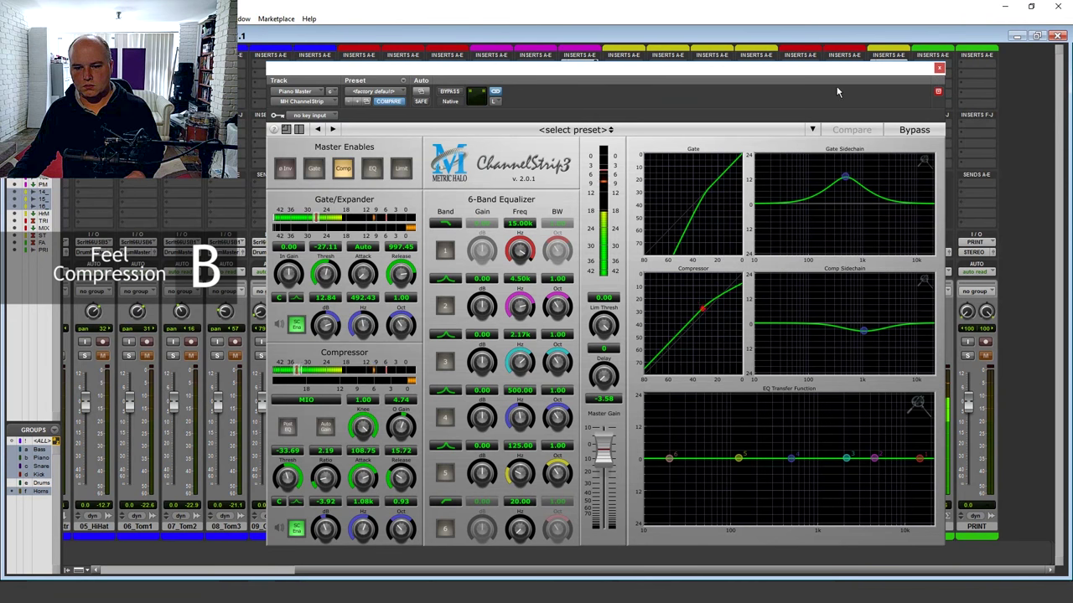
Step: Compare the uncompressed and feel-compressed piano once more by toggling the ChannelStrip's bypass, and close its window
left_click(450, 92)
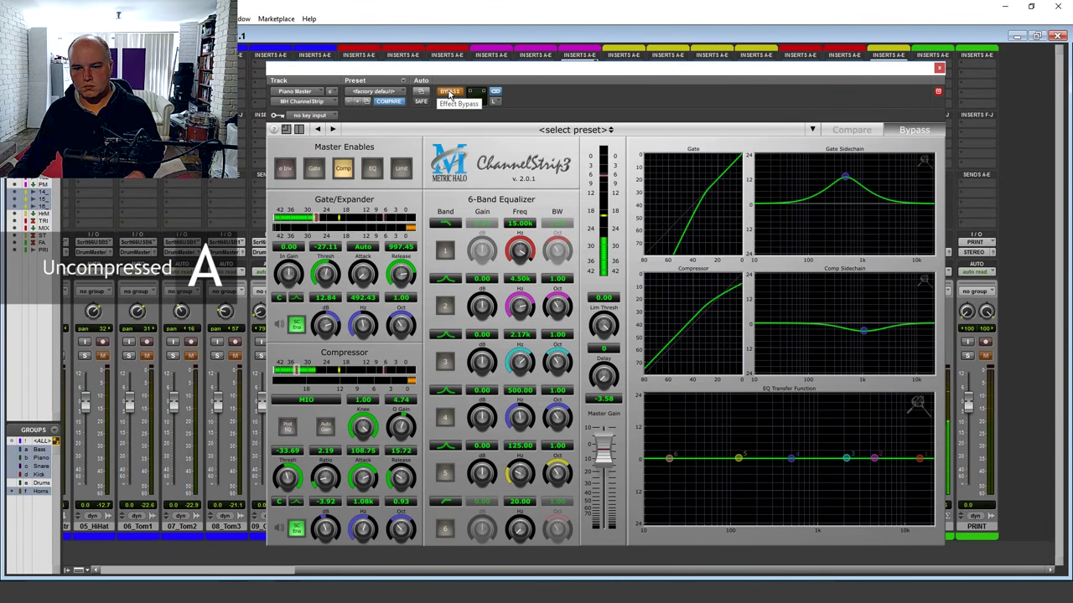
left_click(451, 92)
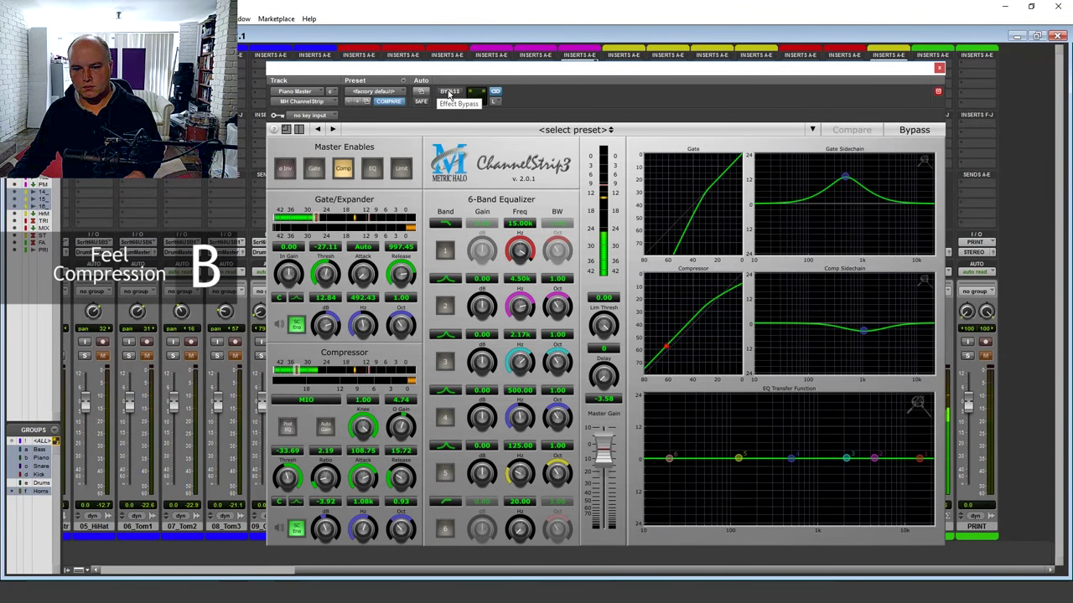
left_click(938, 69)
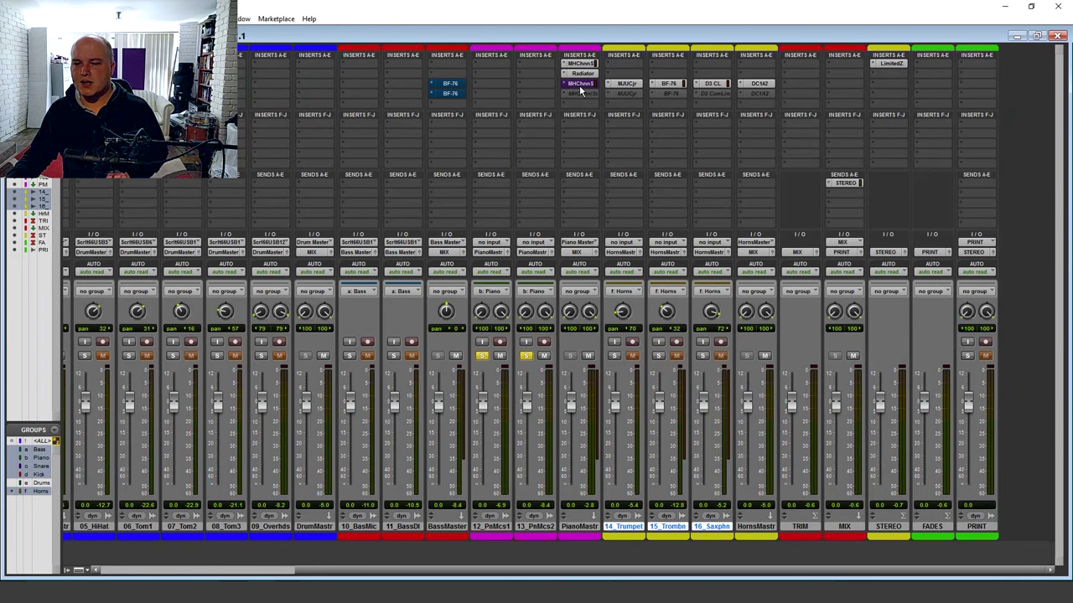
Step: Play the piano, check the insert C ChannelStrip's settings, and compare it bypassed and active from the mixer
key("space")
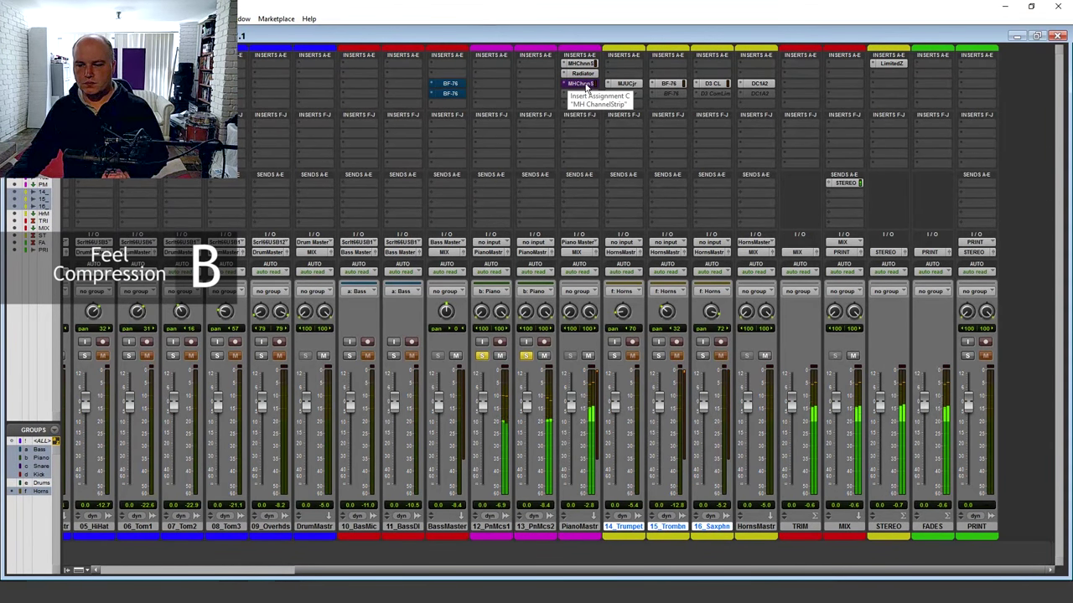
left_click(586, 85)
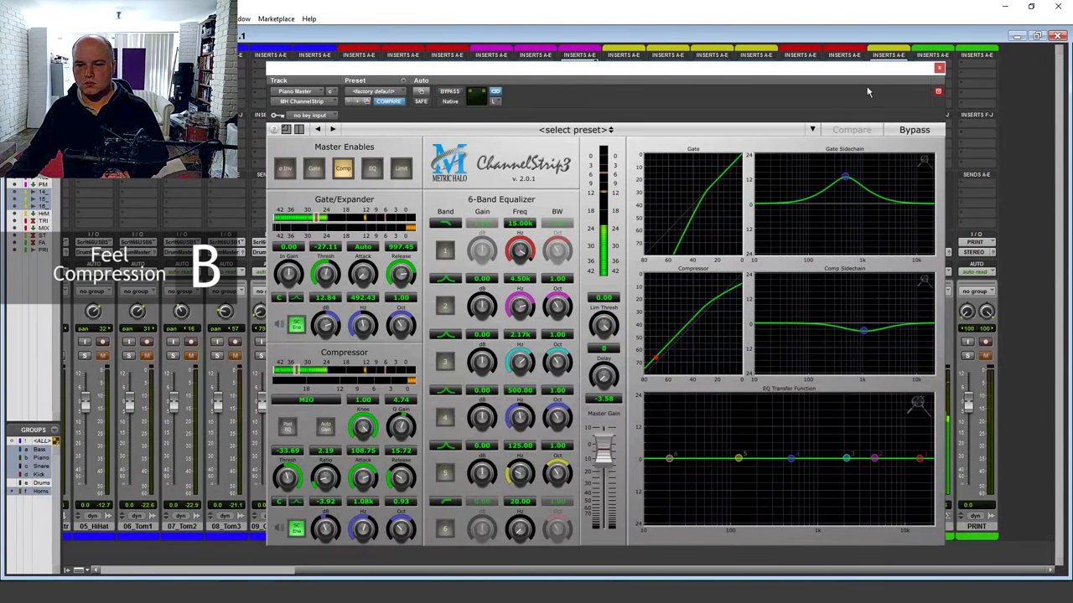
left_click(939, 67)
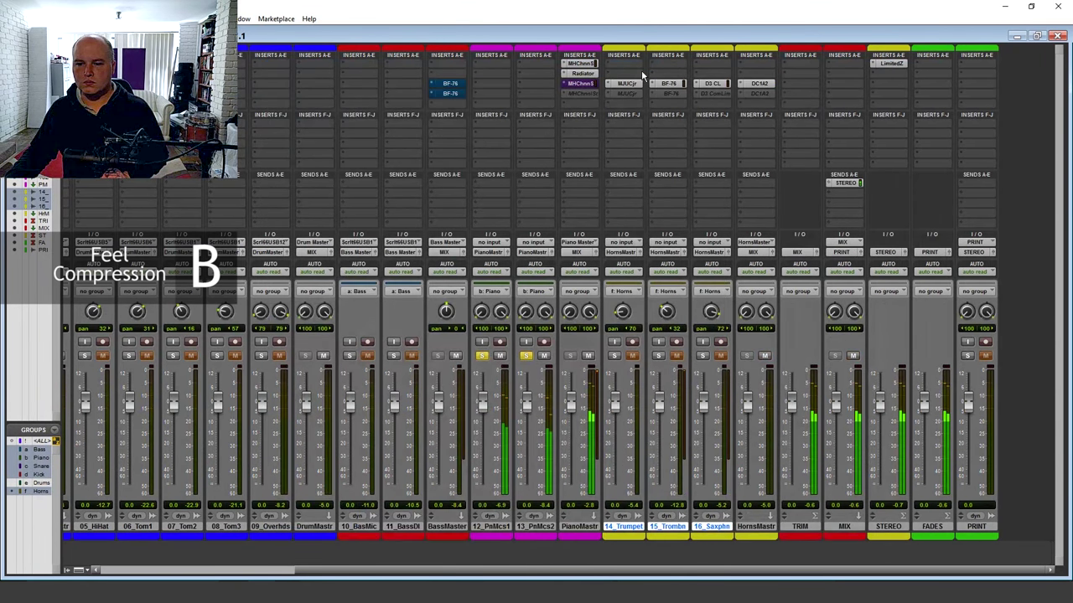
left_click(588, 86, "ctrl")
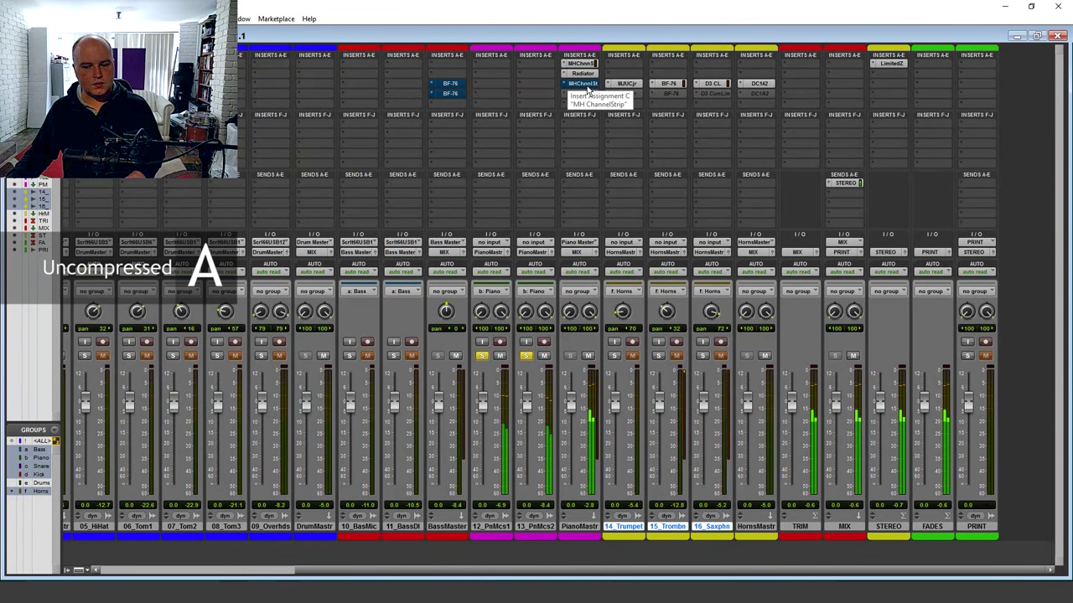
left_click(587, 85, "ctrl")
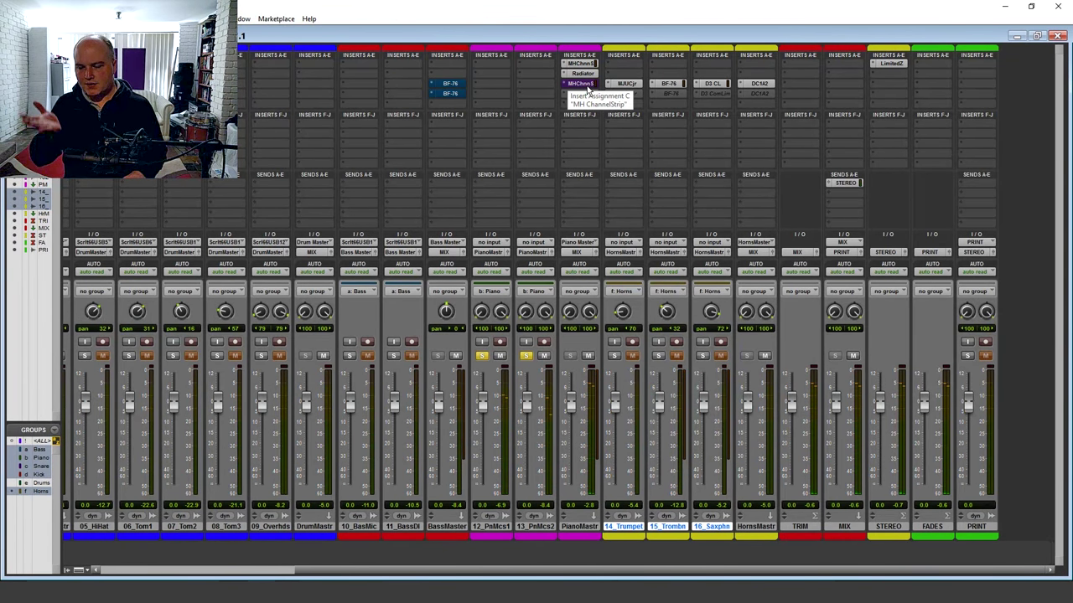
Step: Replace the piano solo with 14_Trumpet, open its insert C MJUCjr, take it out of bypass and reposition its window
left_click(525, 356)
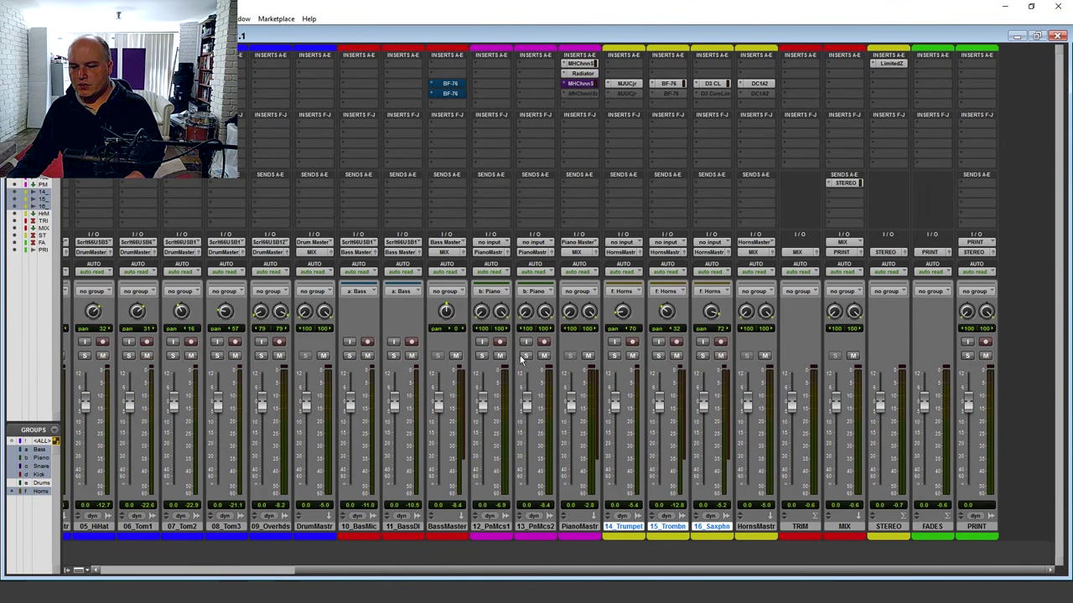
left_click(614, 357)
left_click(626, 83)
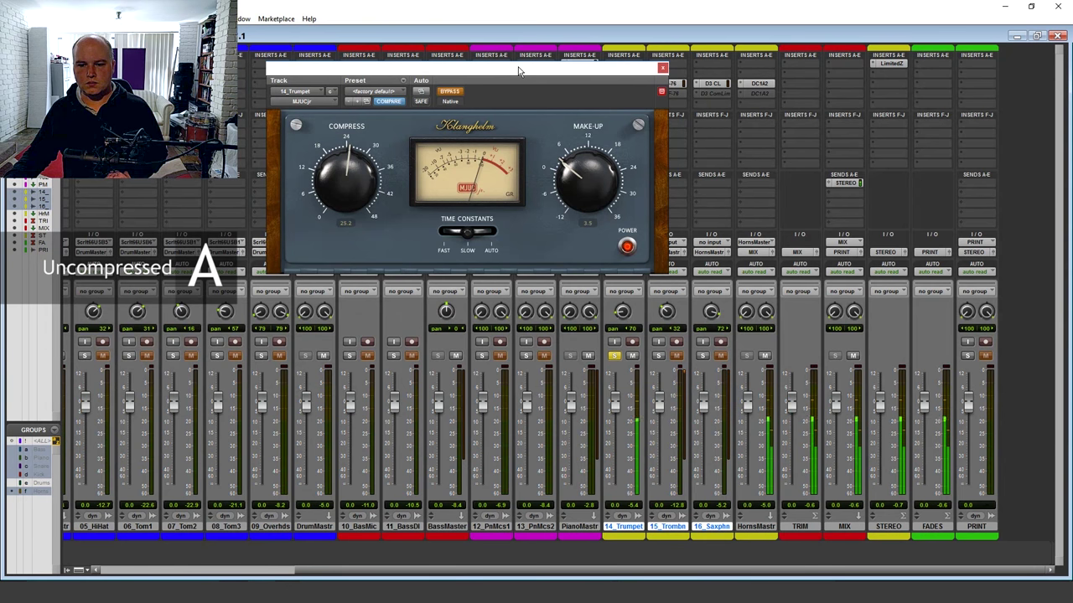
left_click(451, 92)
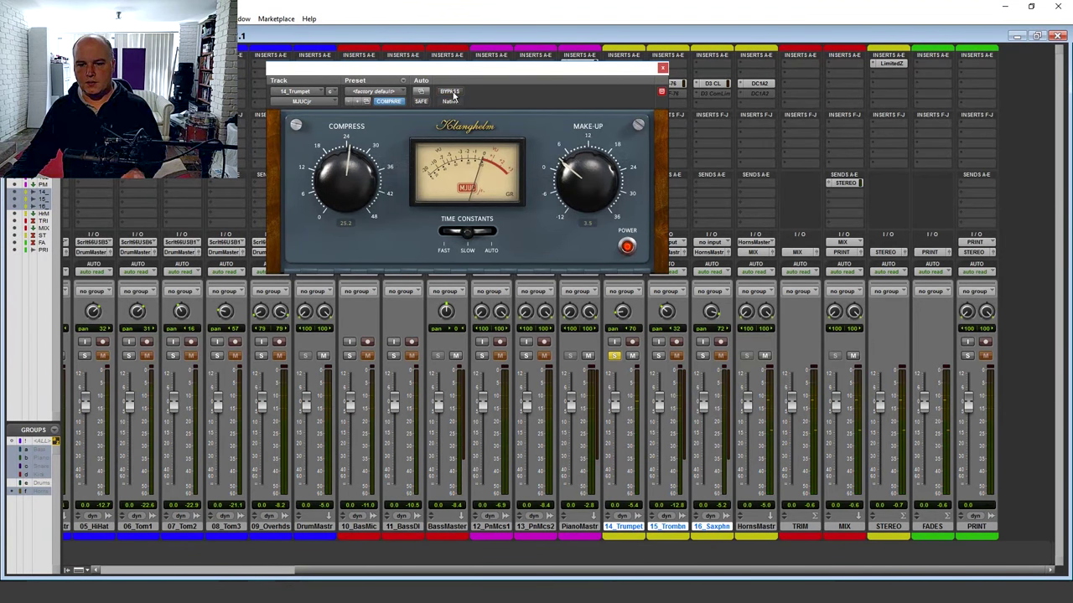
left_click_drag(499, 75, 474, 154)
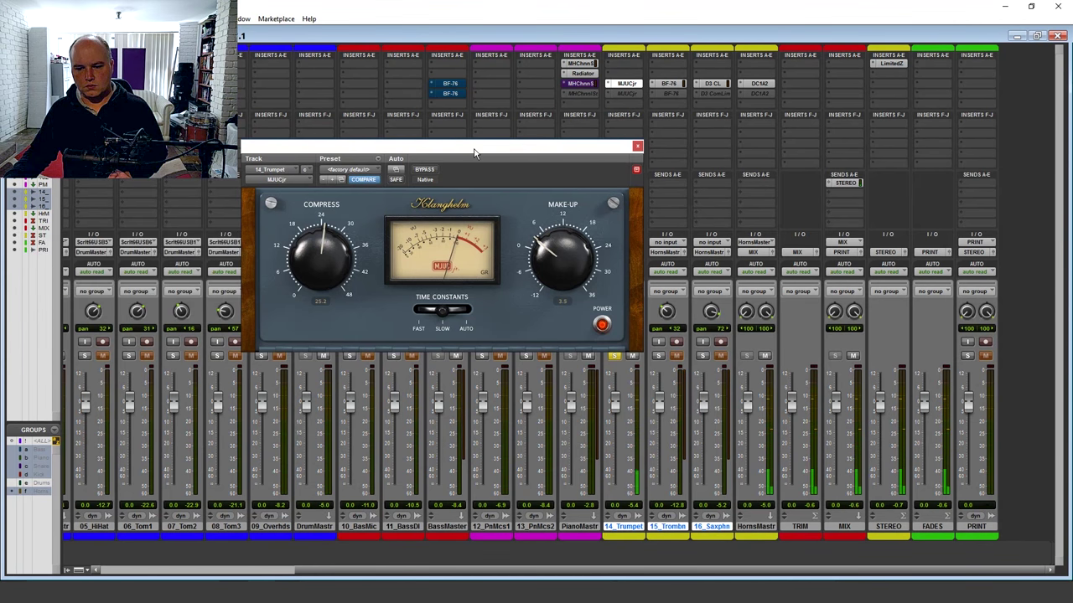
Step: Toggle the insert C MJUCjr's bypass to compare the uncompressed and feel-compressed trumpet
left_click(423, 170)
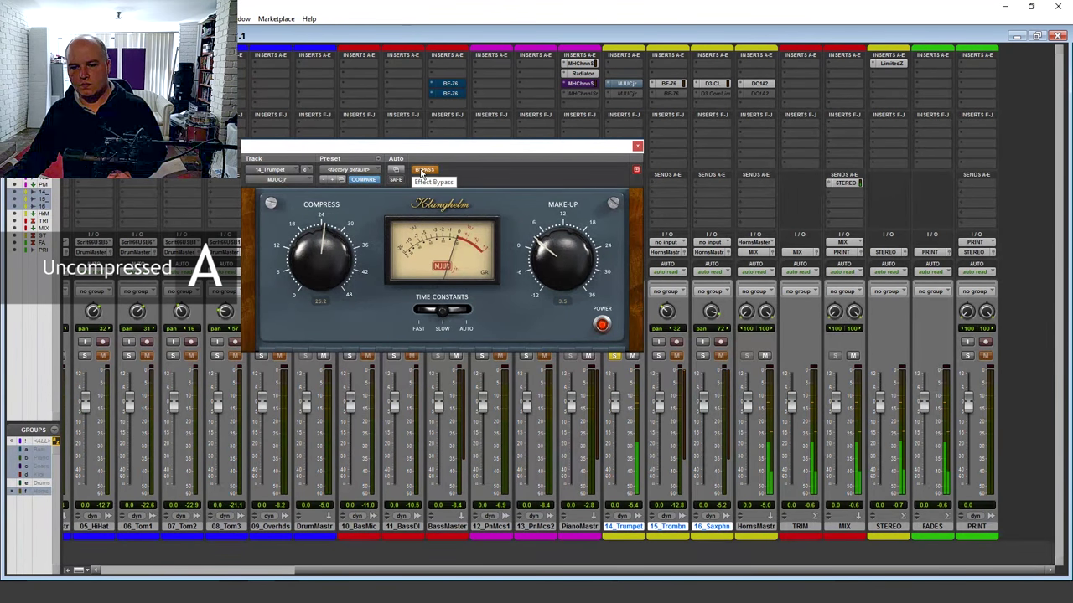
left_click(424, 171)
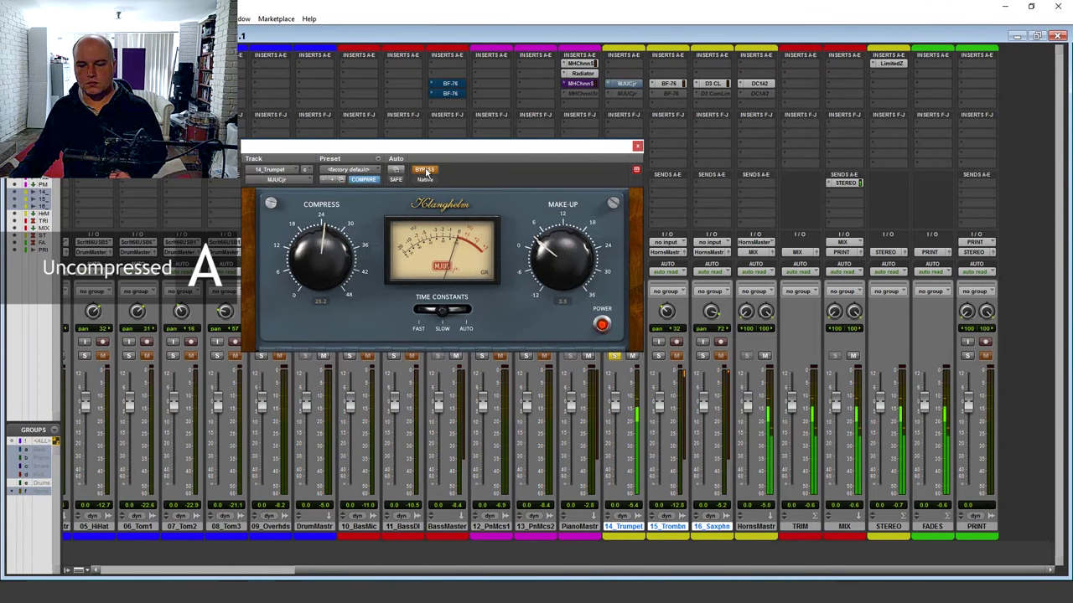
left_click(427, 172)
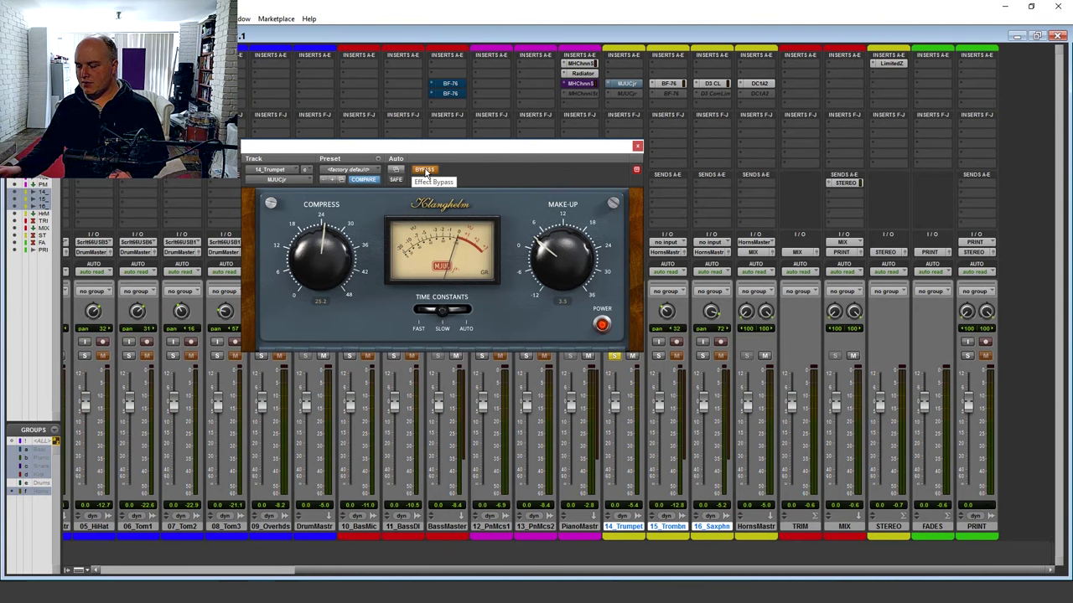
Step: Close the insert C MJUCjr window, activate the trumpet's insert D MJUCjr and open it for loudness compression
left_click(627, 87)
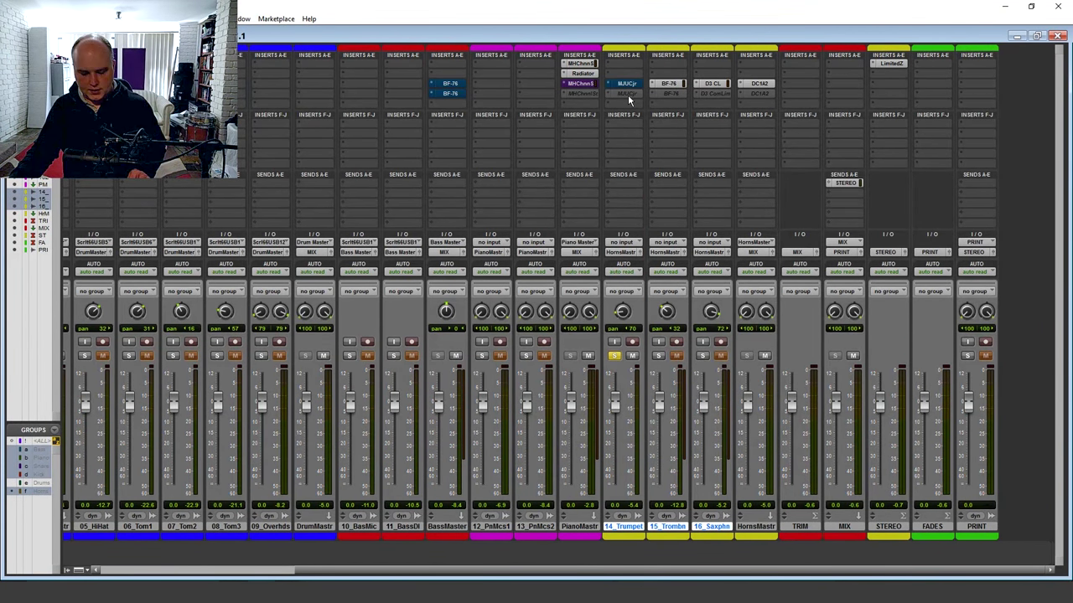
left_click(628, 95, "ctrl+super")
left_click(628, 96, "ctrl")
left_click(628, 95)
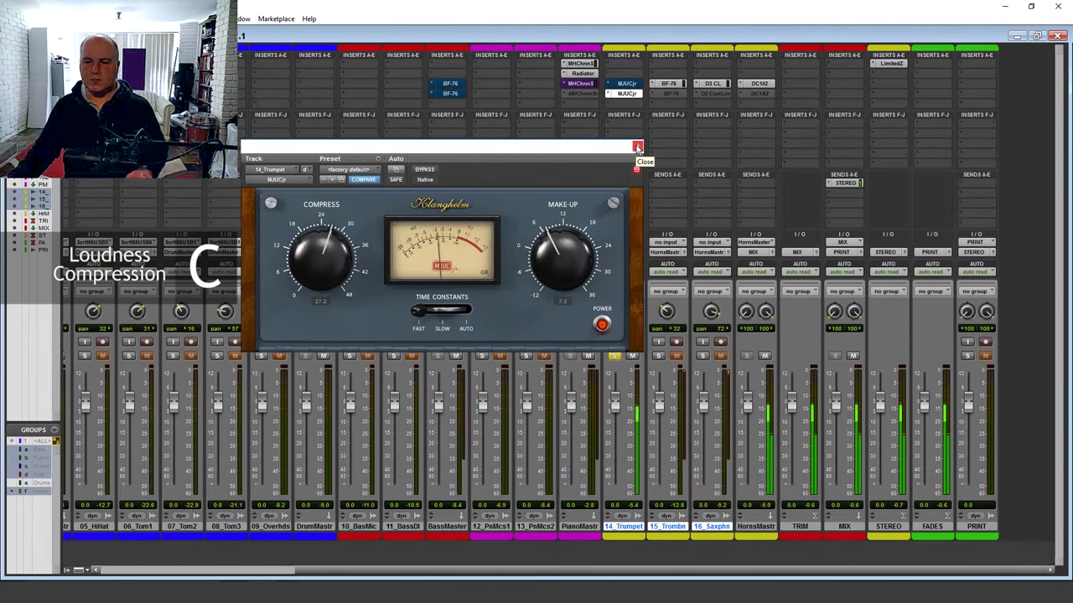
Step: Switch the trumpet from loudness compression on insert D to feel compression on insert C, and close the plug-in window
left_click(626, 86, "ctrl")
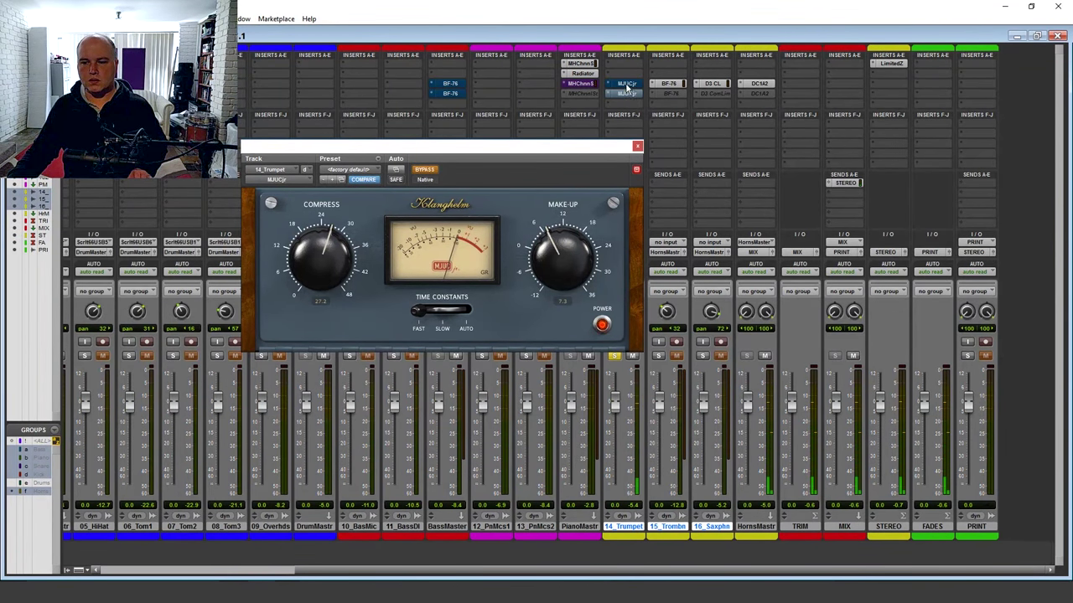
left_click(626, 86, "ctrl")
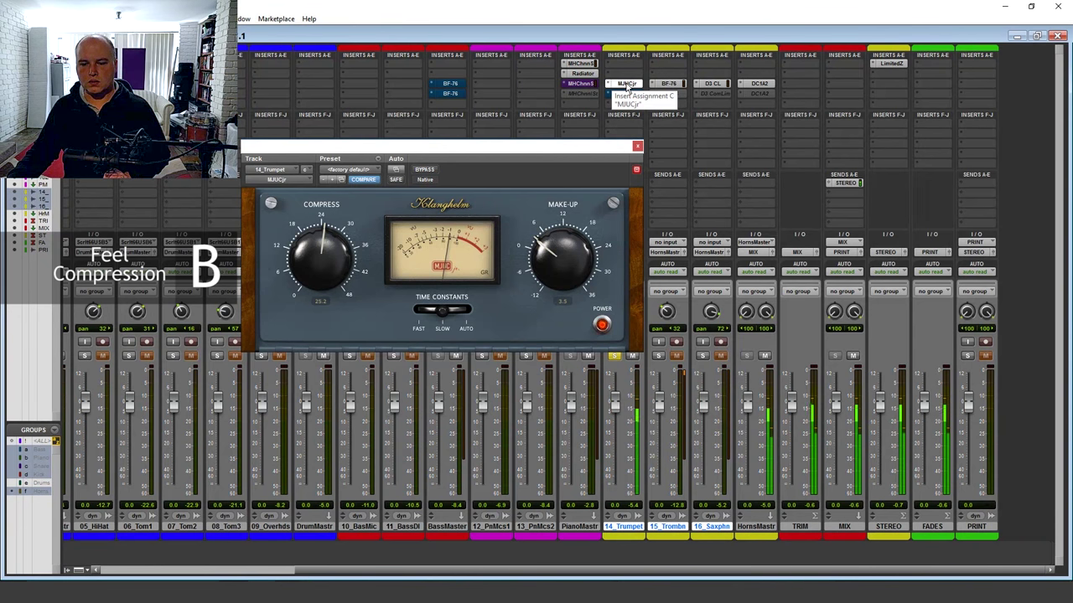
left_click(637, 147)
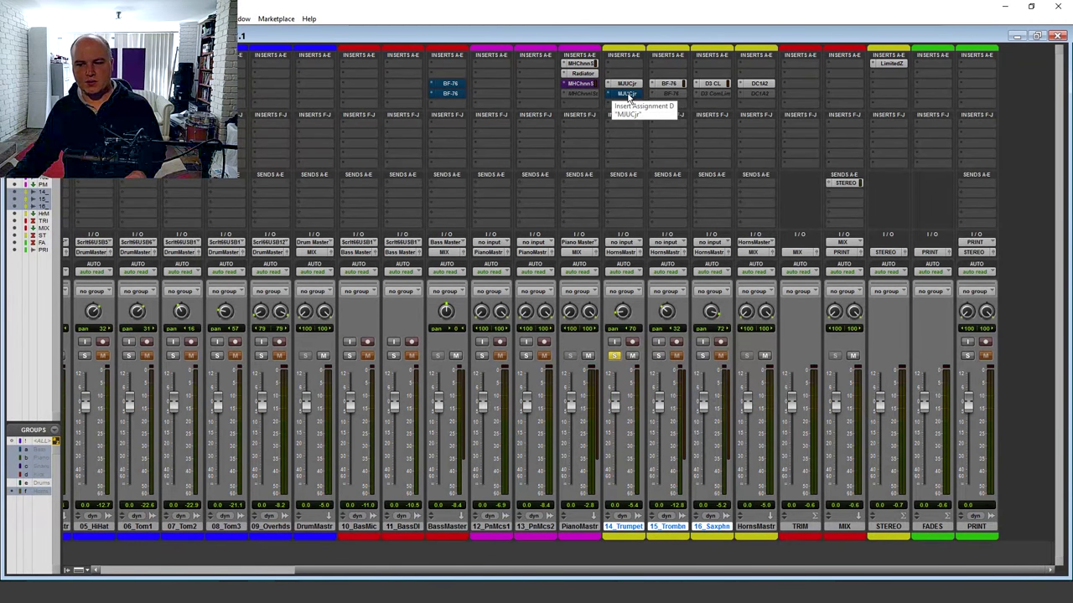
Step: Solo 15_Trombone instead of the trumpet, open its insert C BF-76 and compare it active and bypassed
left_click(659, 356)
left_click(612, 356)
left_click(668, 82)
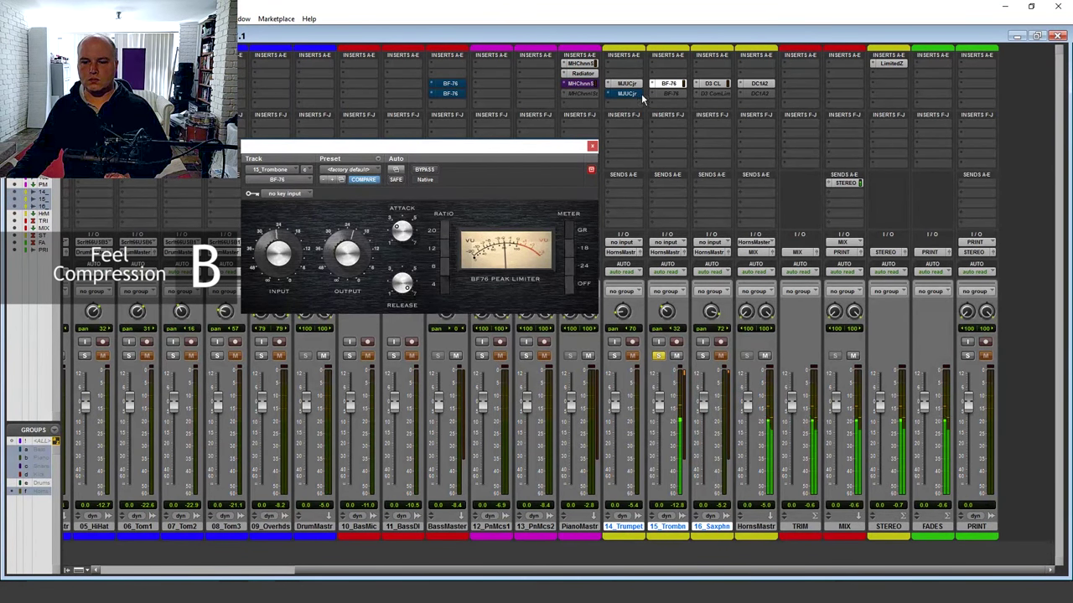
left_click(670, 85, "ctrl")
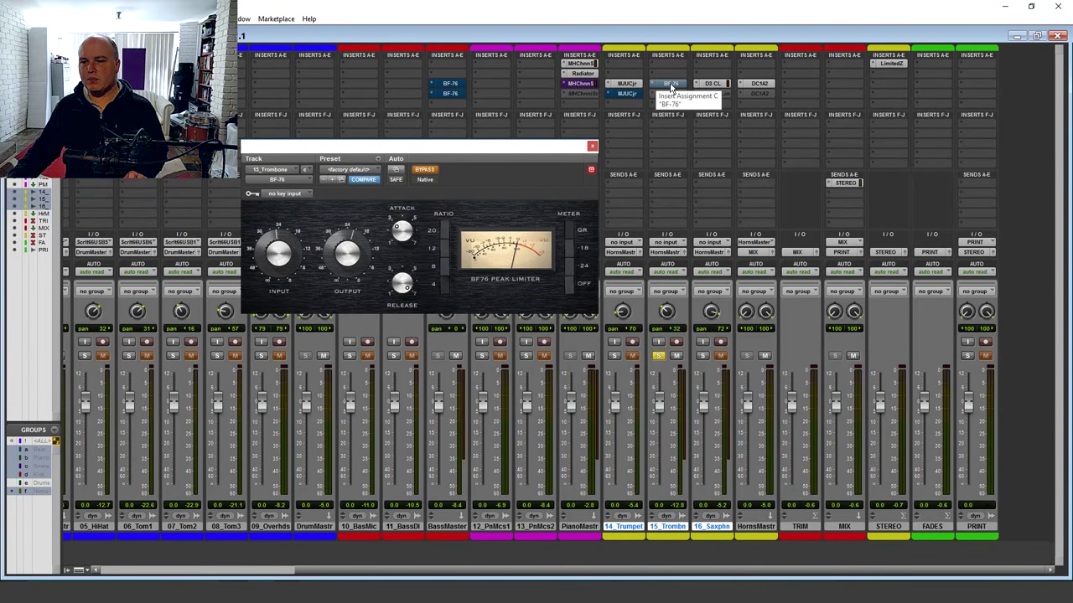
left_click(669, 88, "ctrl")
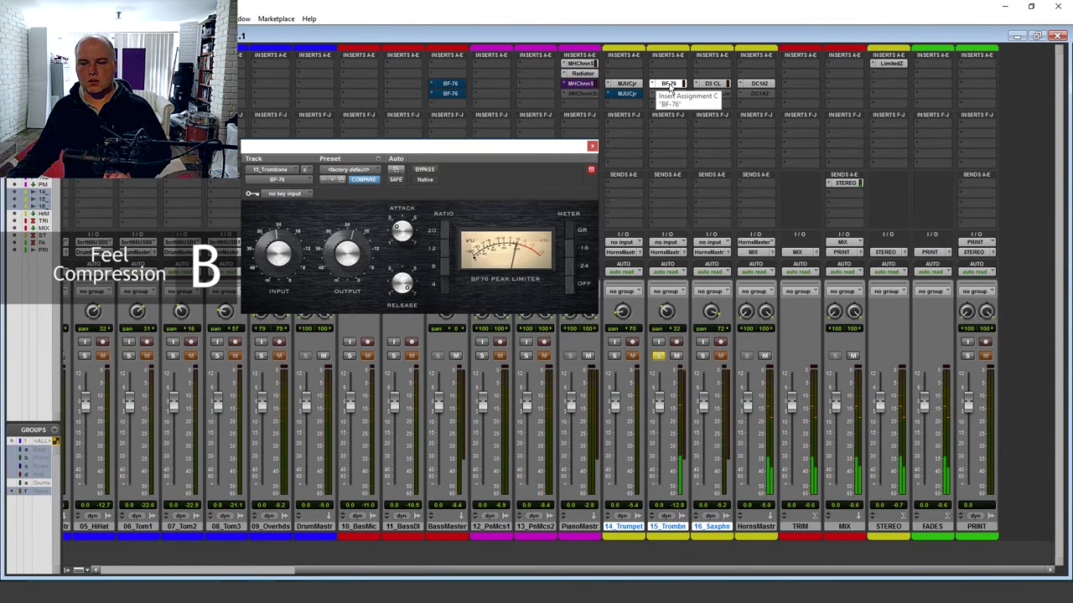
Step: Switch the trombone from the insert C BF-76 to the insert D one and arrange both plug-in windows one above the other
left_click(668, 87, "ctrl")
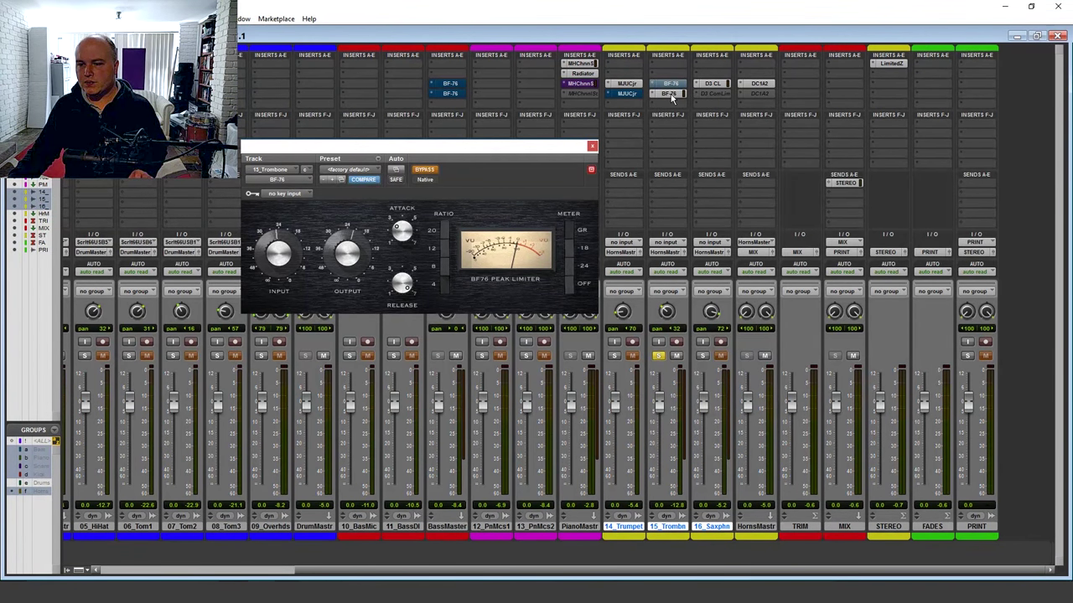
left_click(672, 93)
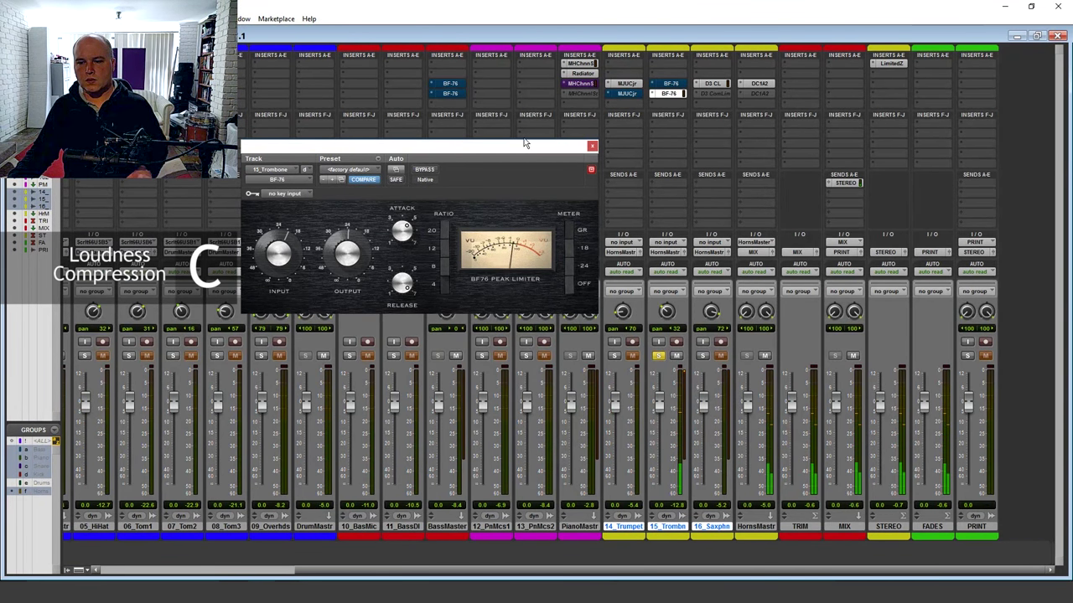
left_click_drag(516, 147, 668, 306)
left_click(680, 84)
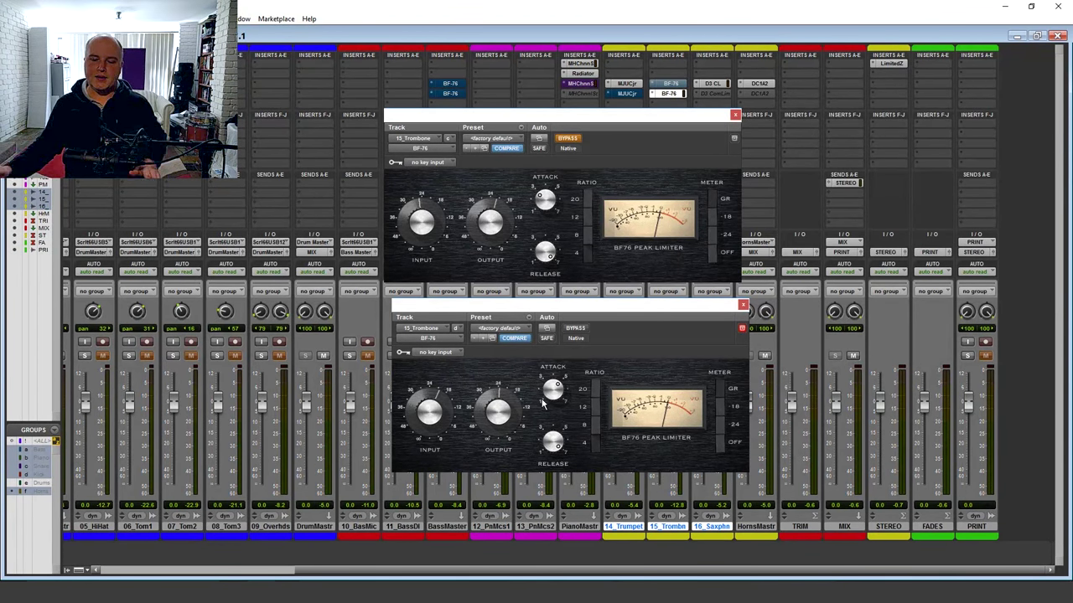
left_click_drag(565, 322, 563, 310)
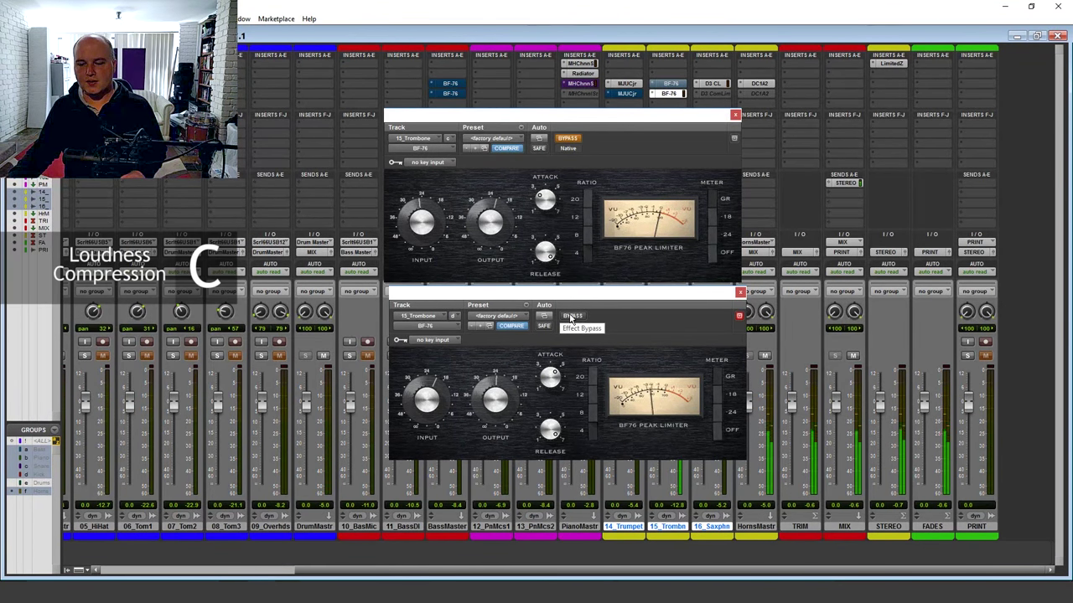
Step: Bypass the trombone's insert D BF-76 and toggle the insert C one's bypass for comparison, leaving insert C active
left_click(571, 317)
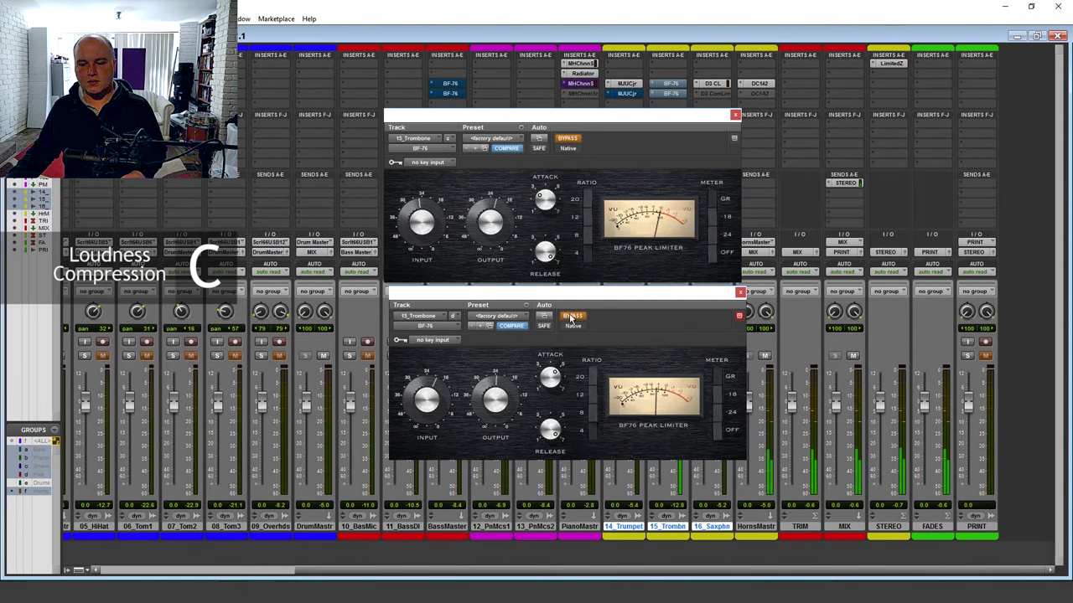
left_click(567, 139)
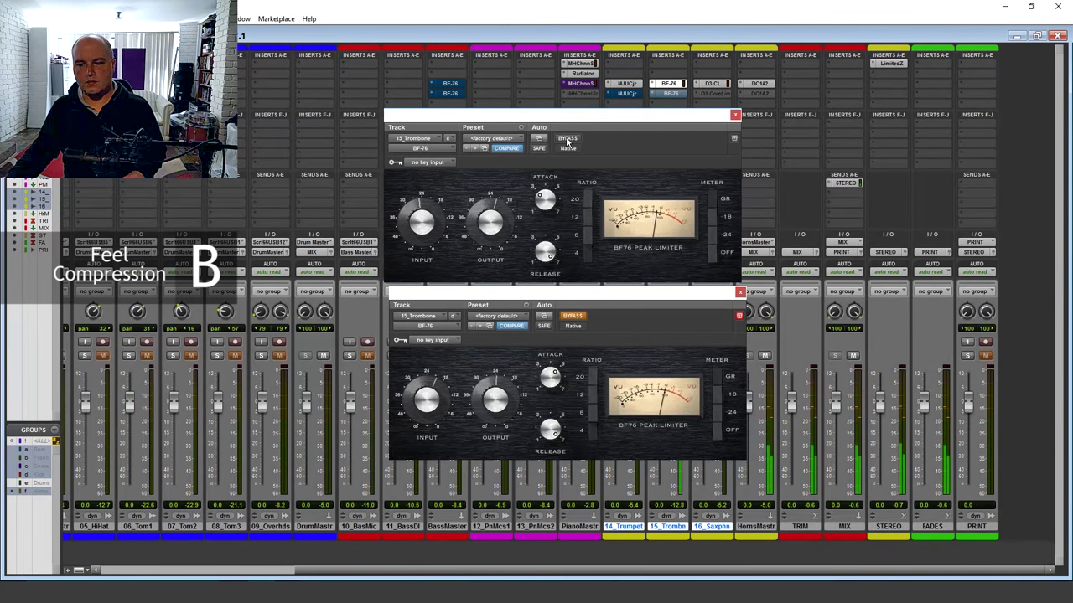
left_click(567, 139)
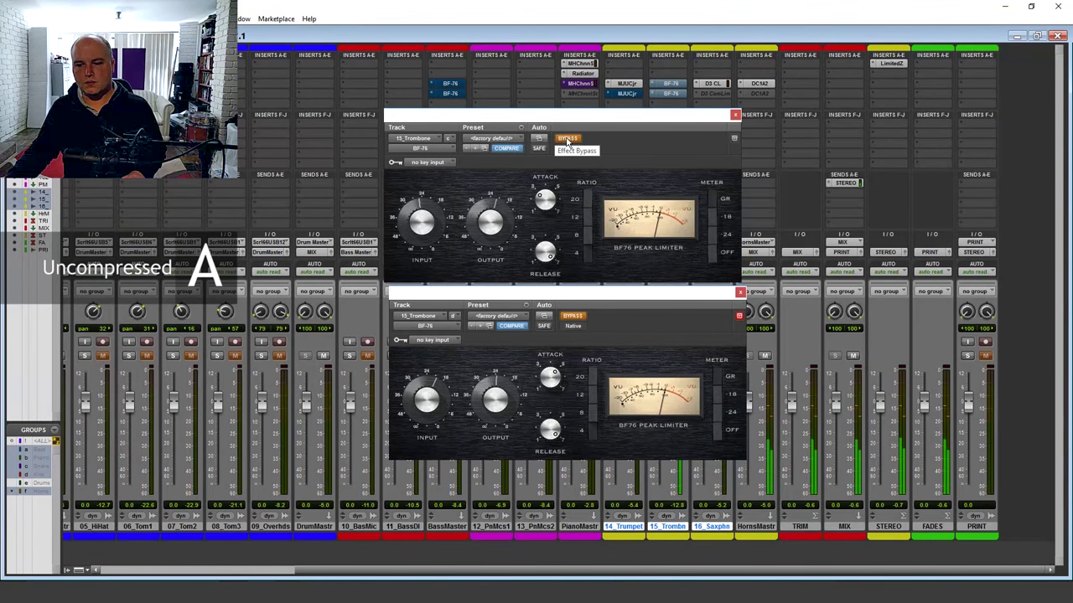
left_click(567, 139)
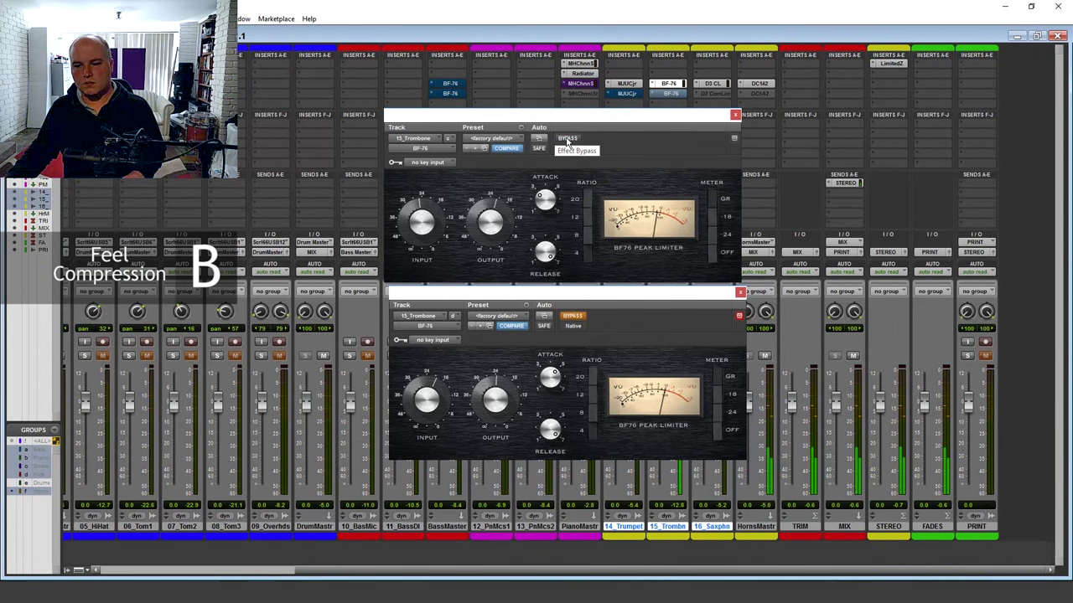
left_click(567, 139)
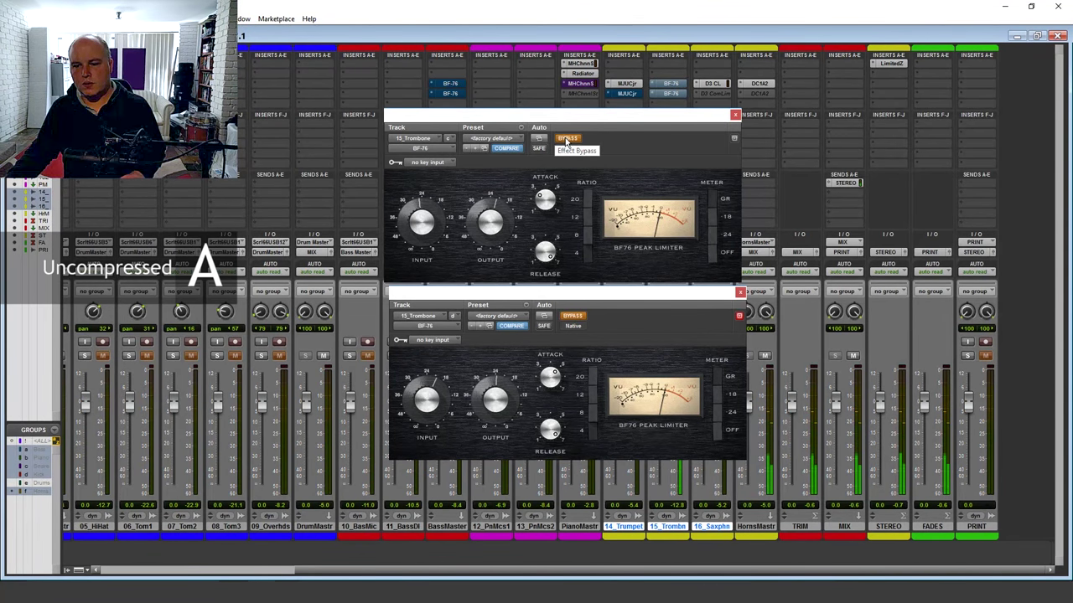
left_click(568, 139)
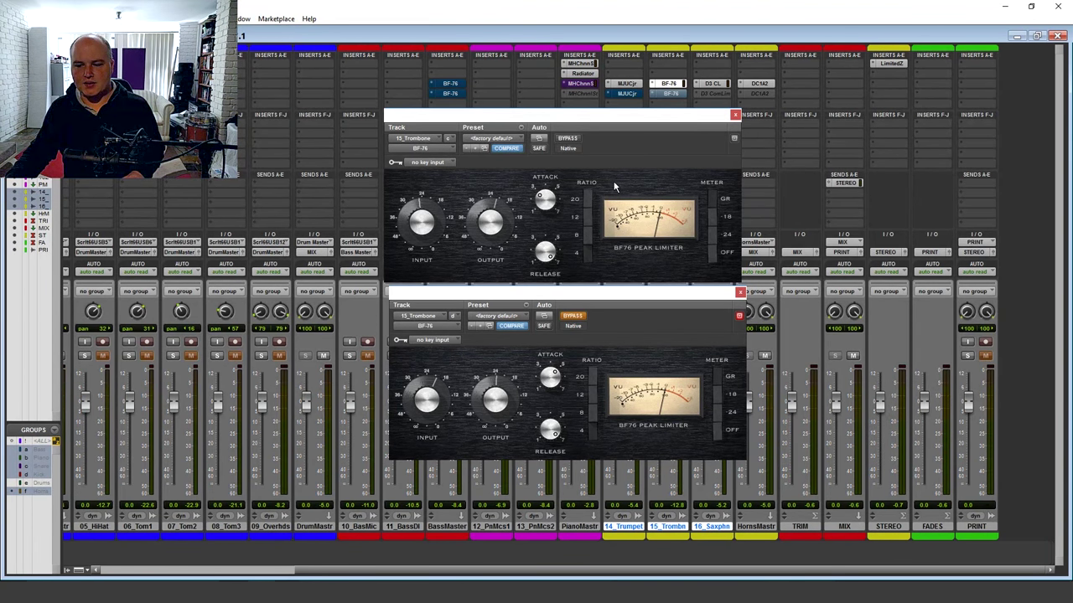
Step: Close the BF-76 windows, open 16_Saxophone's insert C Dyn3 Compressor/Limiter, reposition it and play the soloed saxophone with it bypassed
left_click(735, 114, "alt+shift")
left_click(712, 84)
left_click_drag(574, 300, 567, 189)
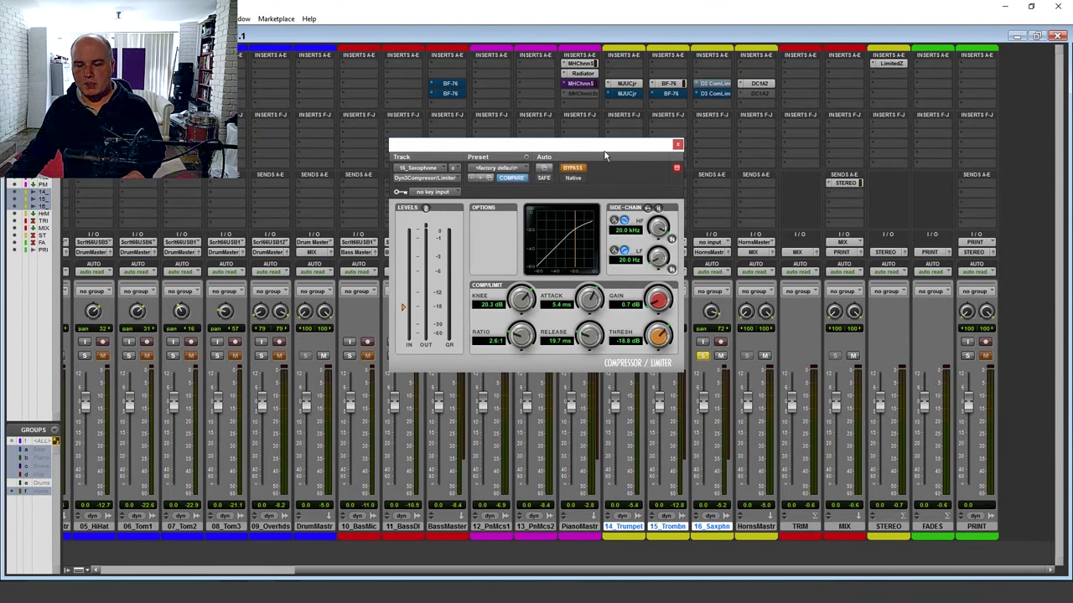
key("space")
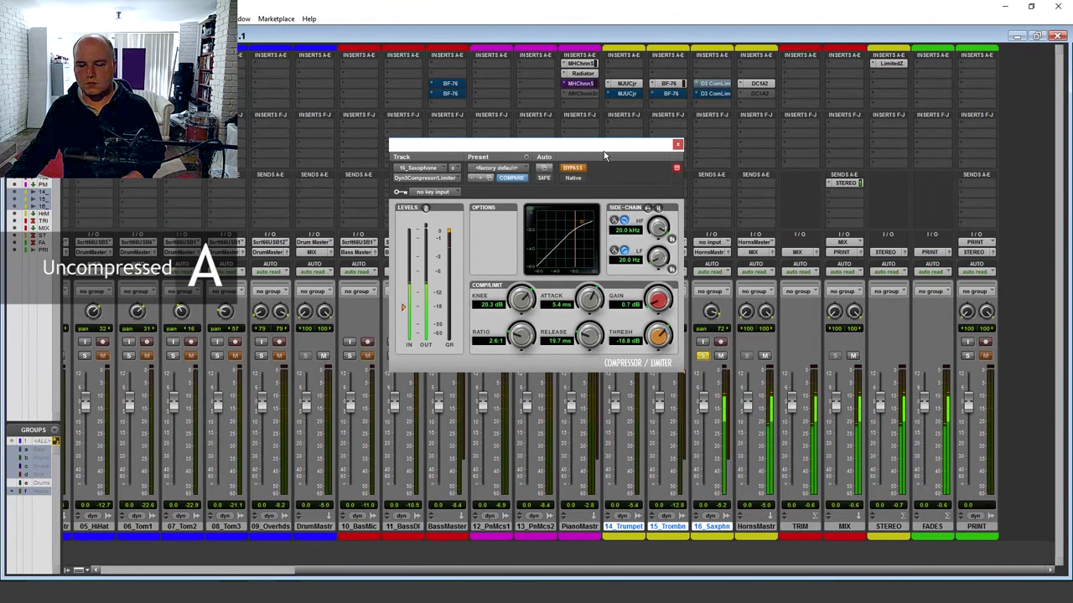
Step: Activate the saxophone's insert C Dyn3 Compressor/Limiter, view the insert D one, and toggle insert C's bypass with both windows stacked
left_click(572, 168)
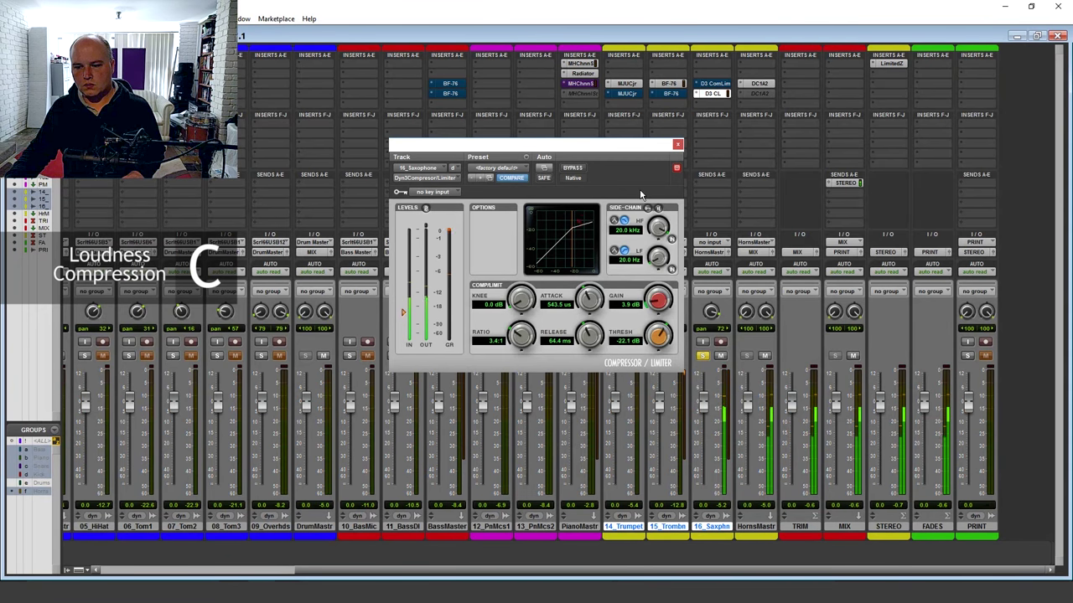
left_click(712, 93)
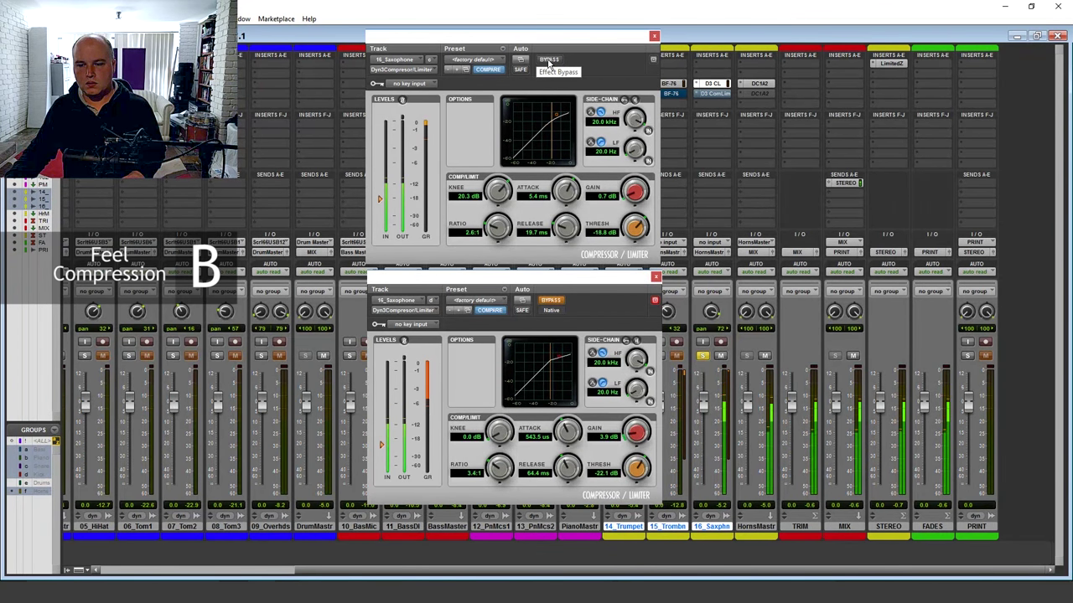
left_click(549, 61)
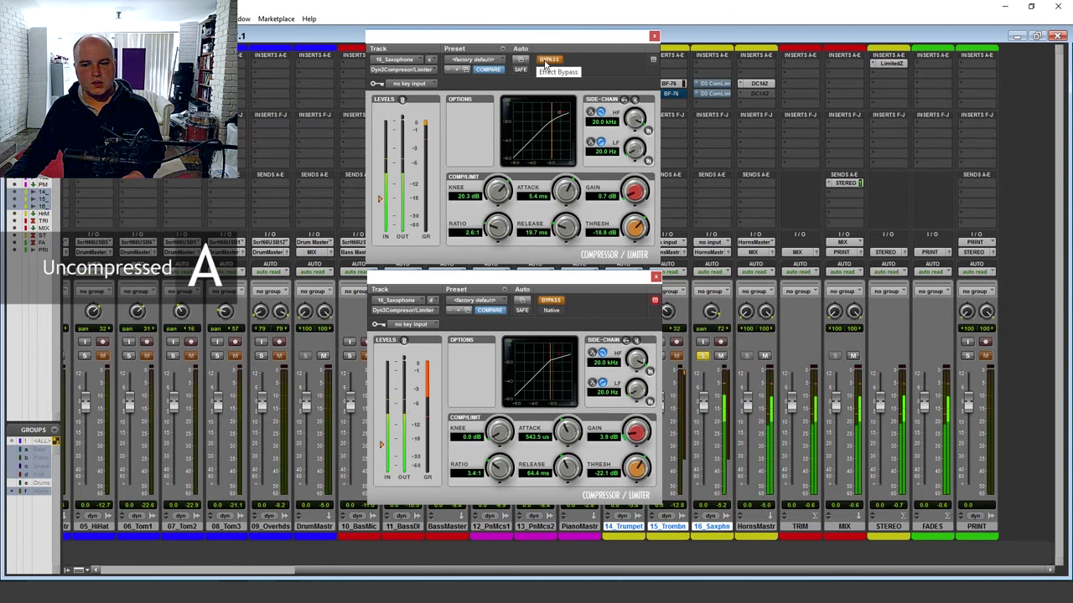
left_click(547, 62)
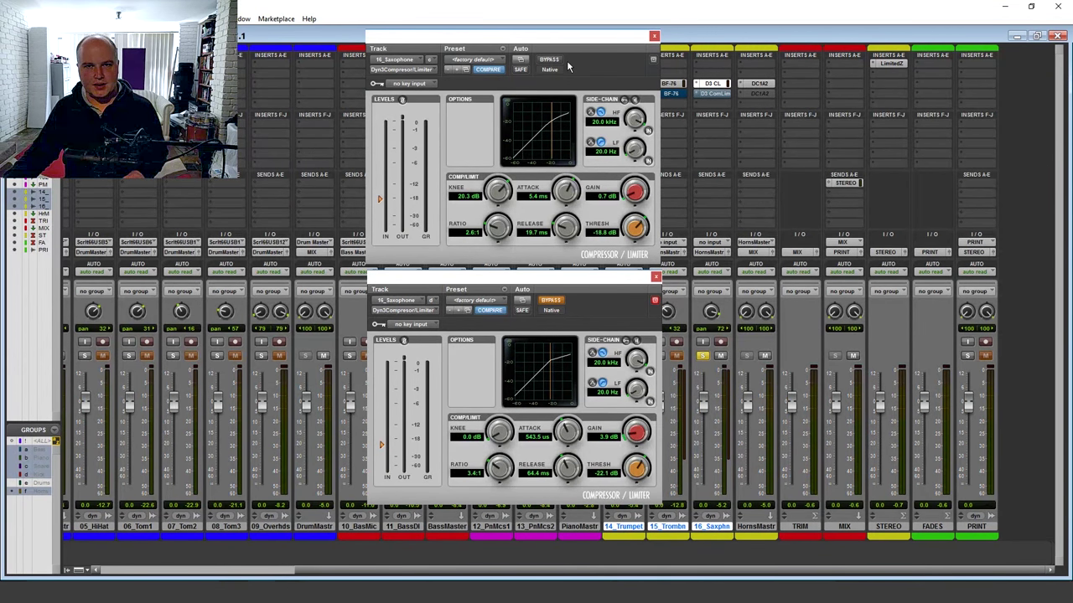
Step: Bypass the saxophone's insert C Dyn3 Compressor/Limiter, activate the insert D one and play the track
left_click(550, 60)
left_click(551, 300)
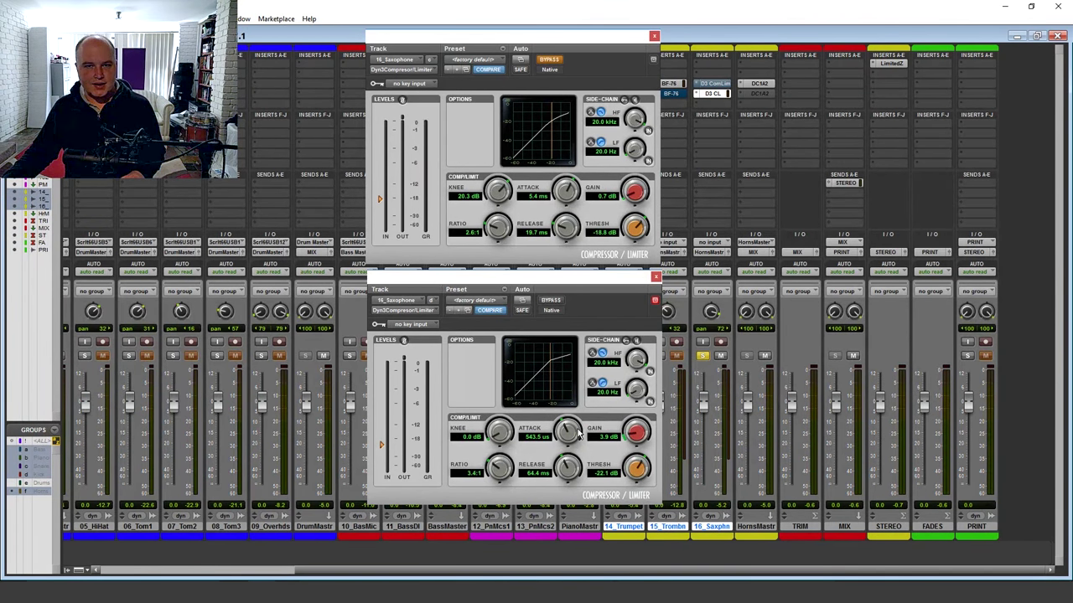
key("space")
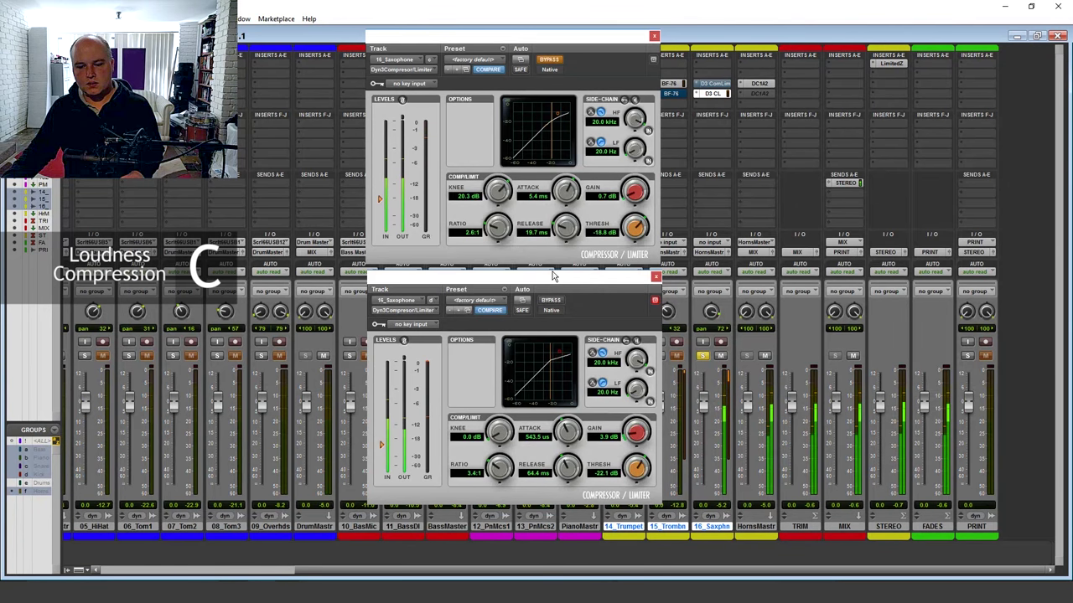
Step: Compare the saxophone with both Dyn3 compressors bypassed, with only insert C active, and with only insert D active
left_click(551, 301)
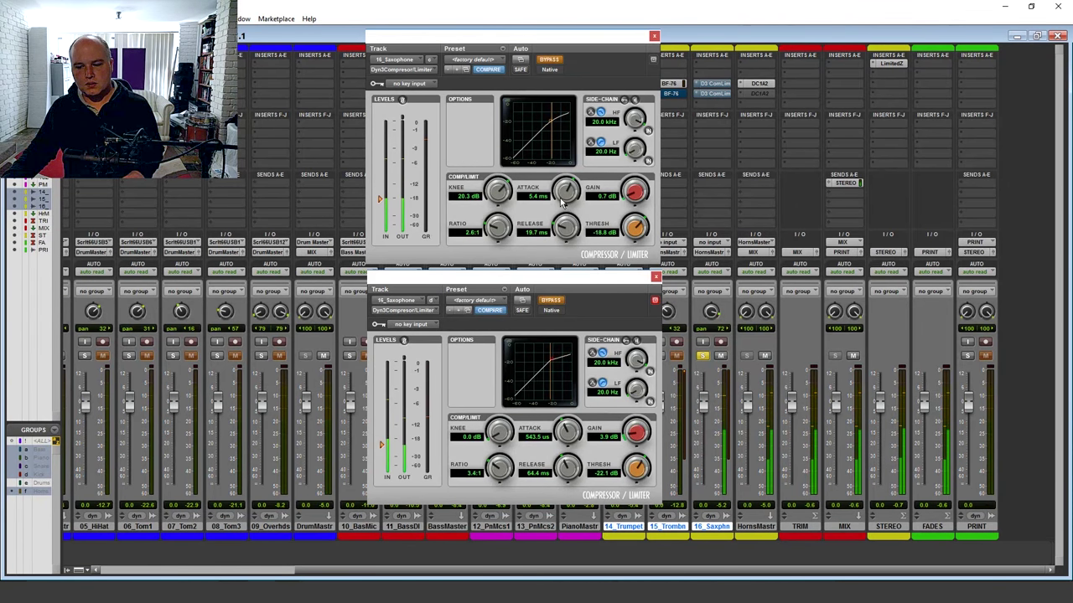
left_click(550, 61)
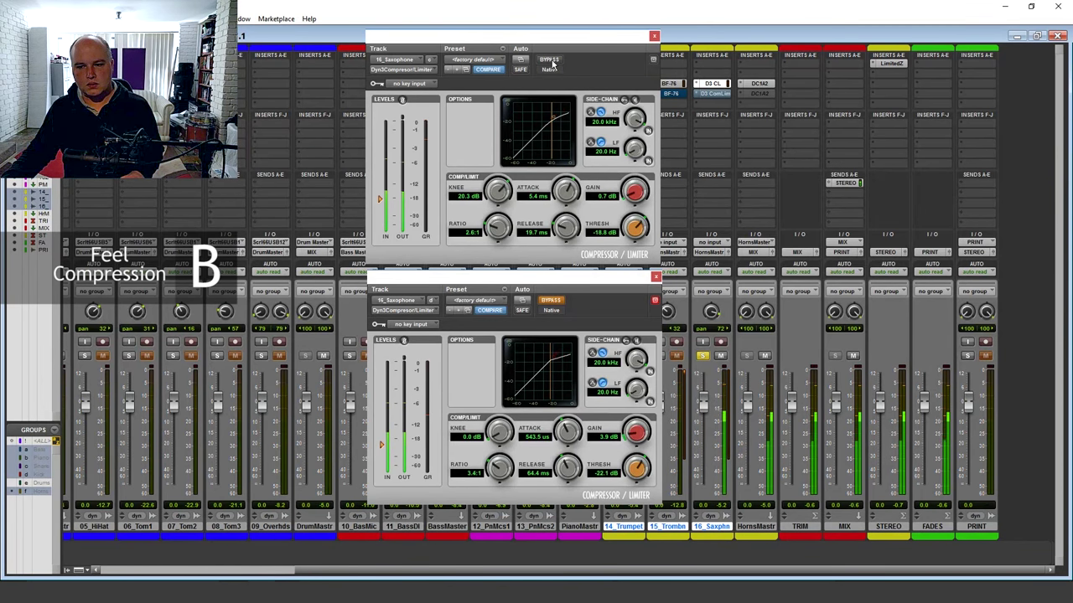
left_click(550, 60)
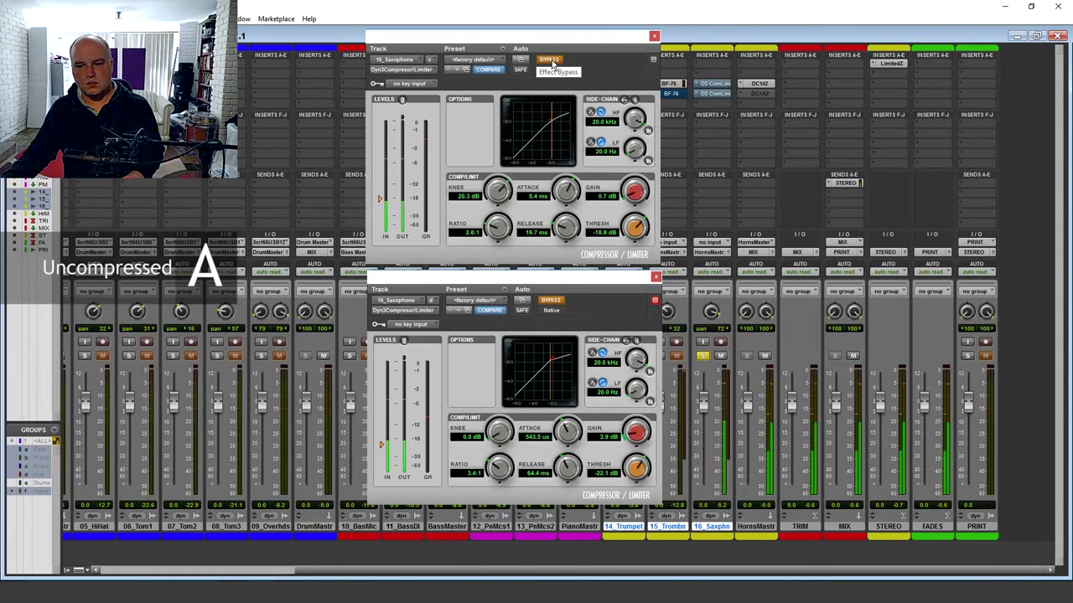
left_click(550, 300)
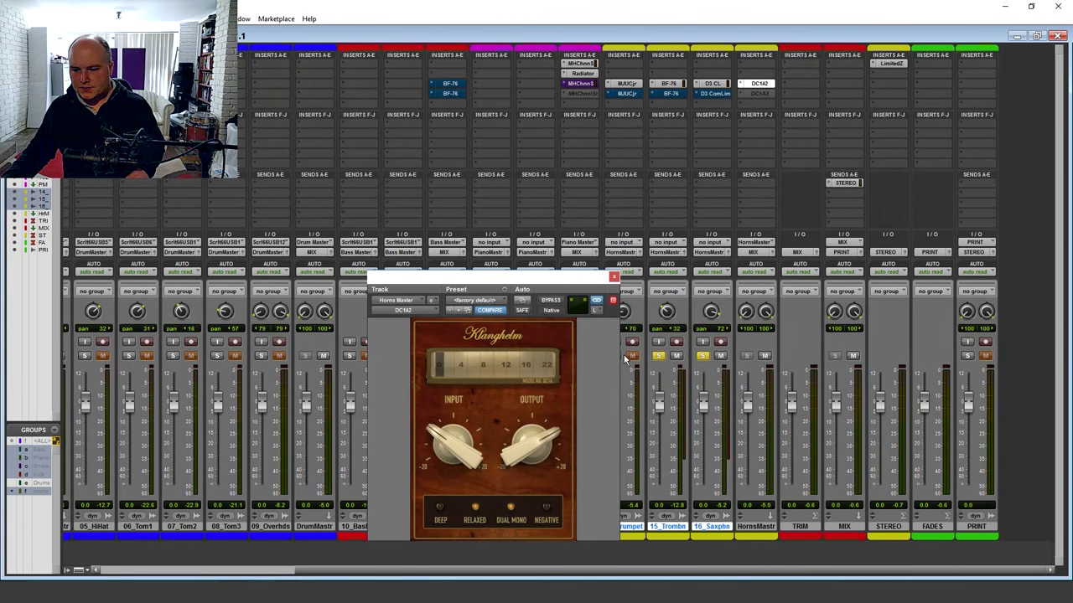
Step: Reposition Horns Master's DC1A2 window, add 14_Trumpet to the solo, and play the horns while toggling the insert C compressors inactive and active
left_click_drag(563, 277, 534, 161)
left_click(614, 355)
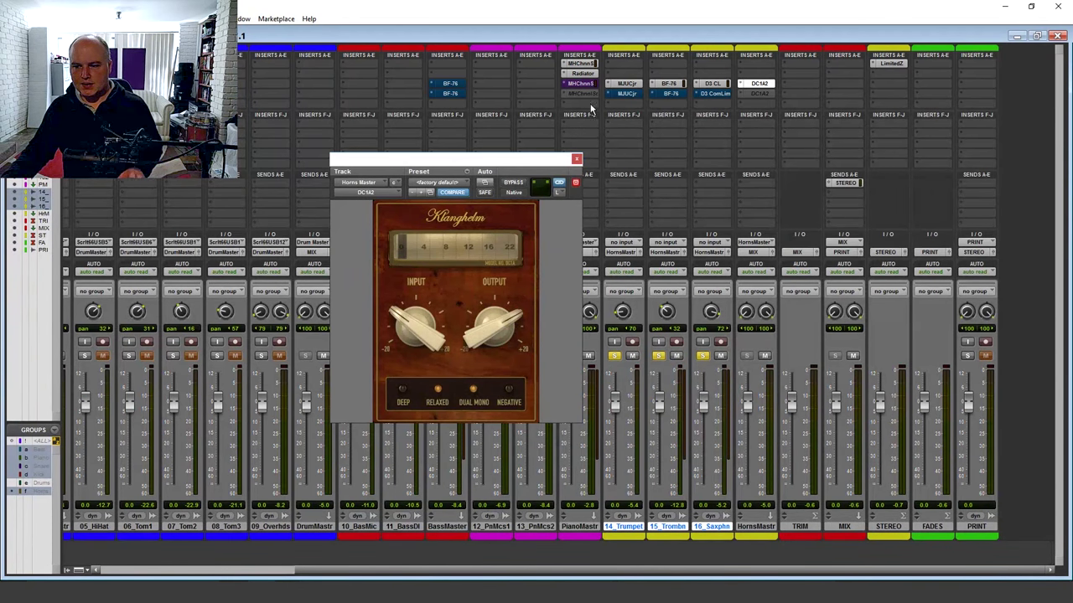
key("space")
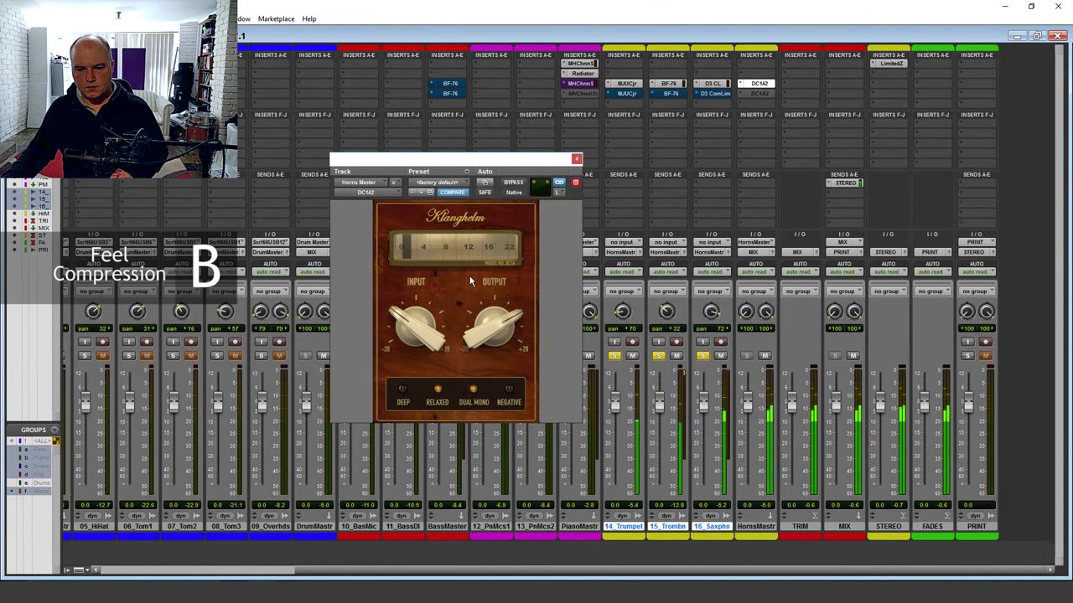
left_click(760, 86, "ctrl+alt+super")
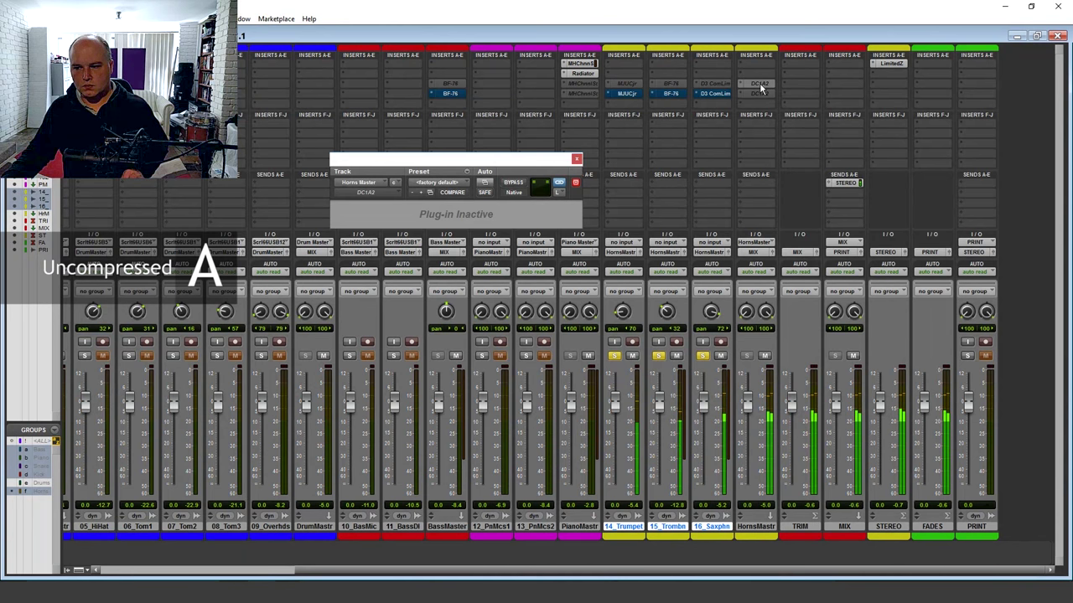
left_click(761, 86, "ctrl+alt+super")
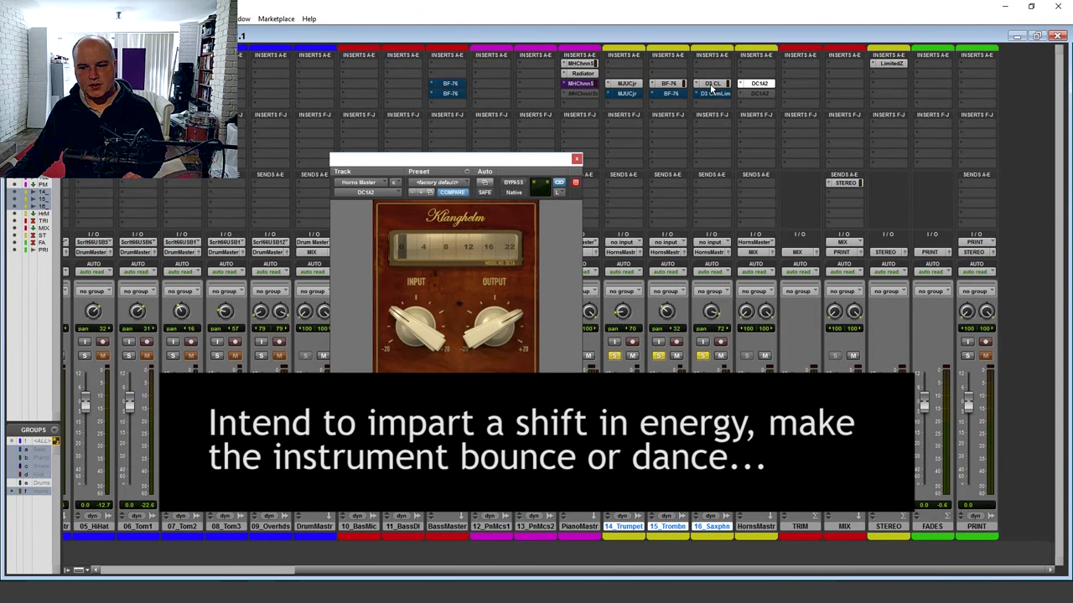
Step: View the saxophone's insert C compressor and Piano Master's insert C MH ChannelStrip, and close their windows
left_click(711, 88)
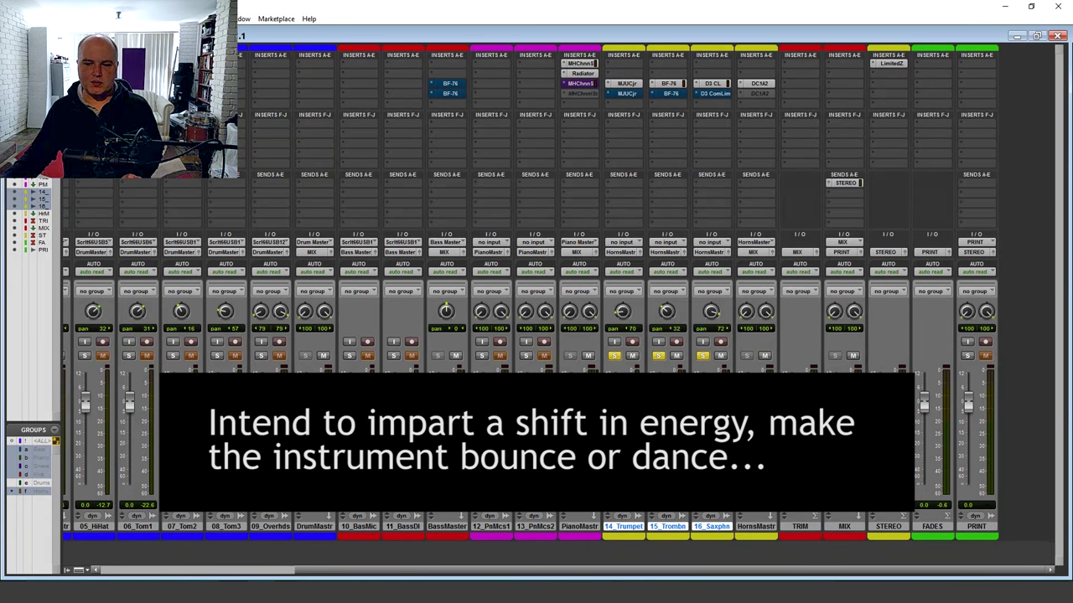
left_click(580, 84)
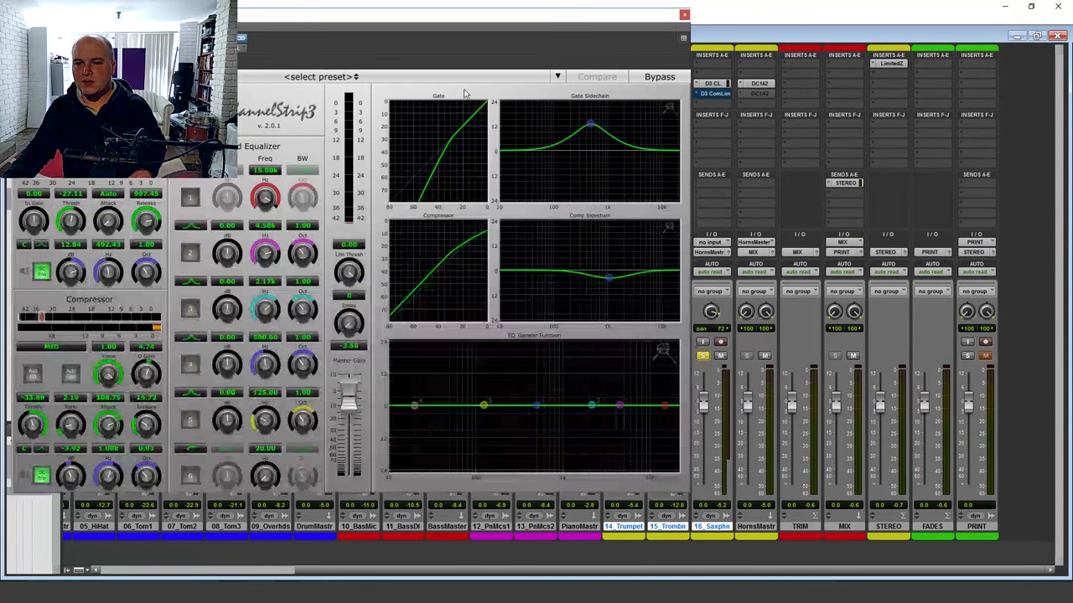
left_click(684, 14)
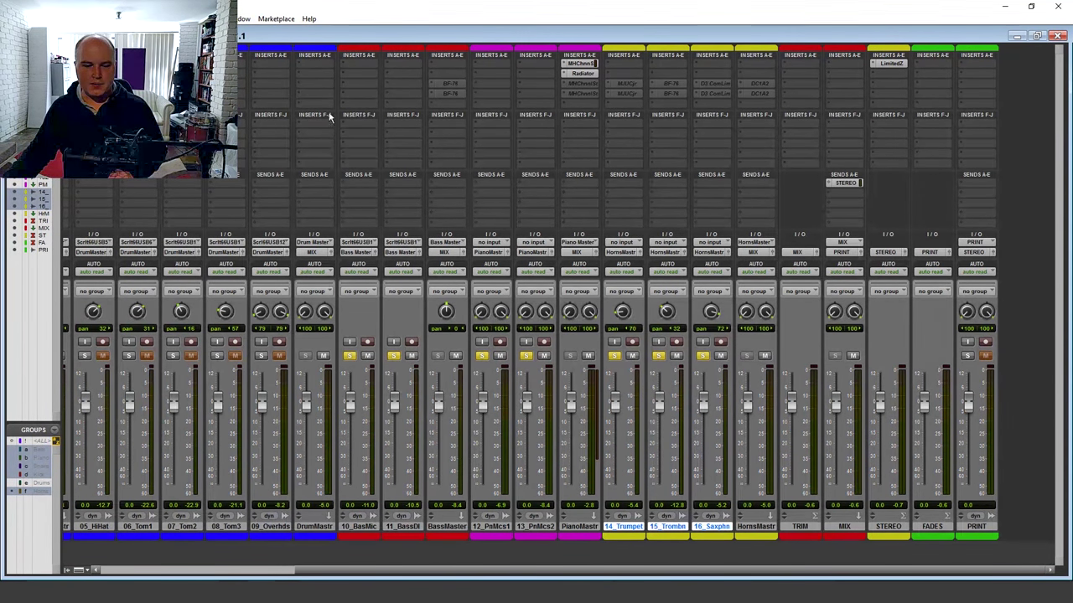
Step: Play the soloed bass, piano and horns uncompressed and activate the insert C compressors across all tracks
left_click(268, 573)
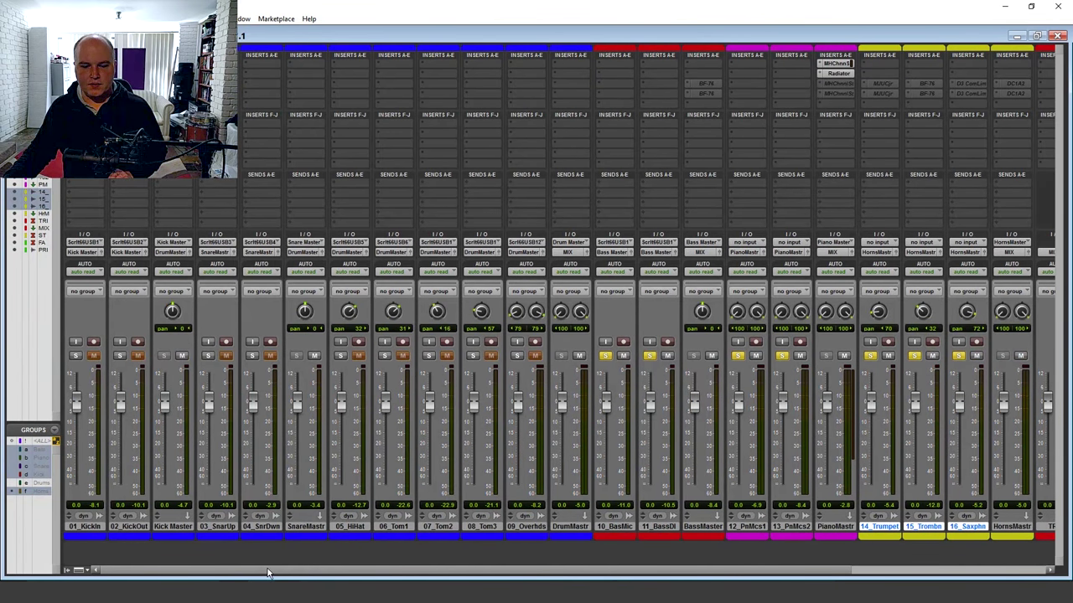
left_click_drag(262, 576, 459, 576)
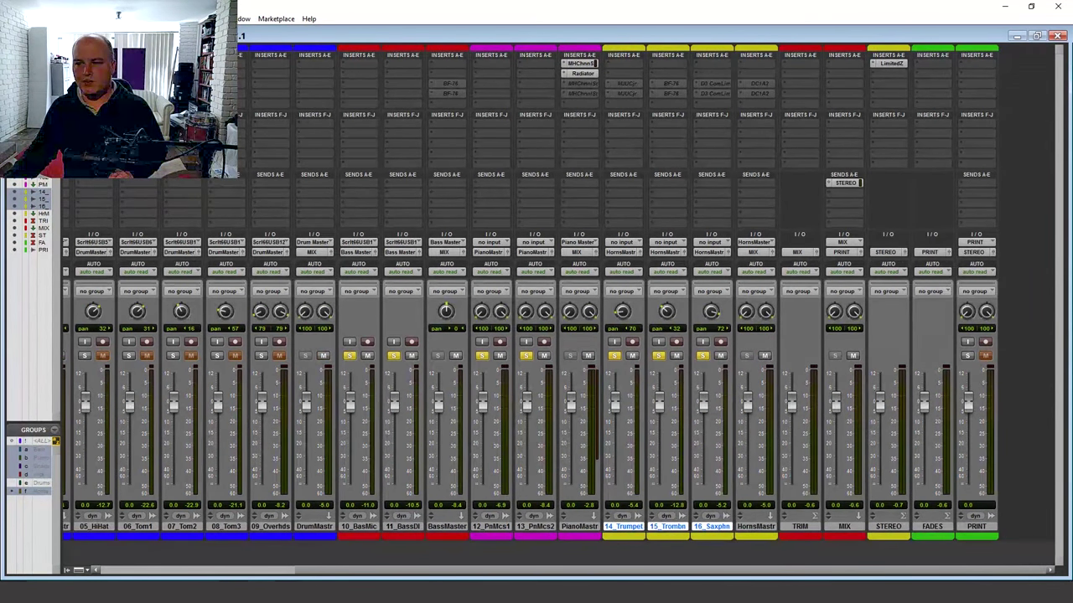
key("space")
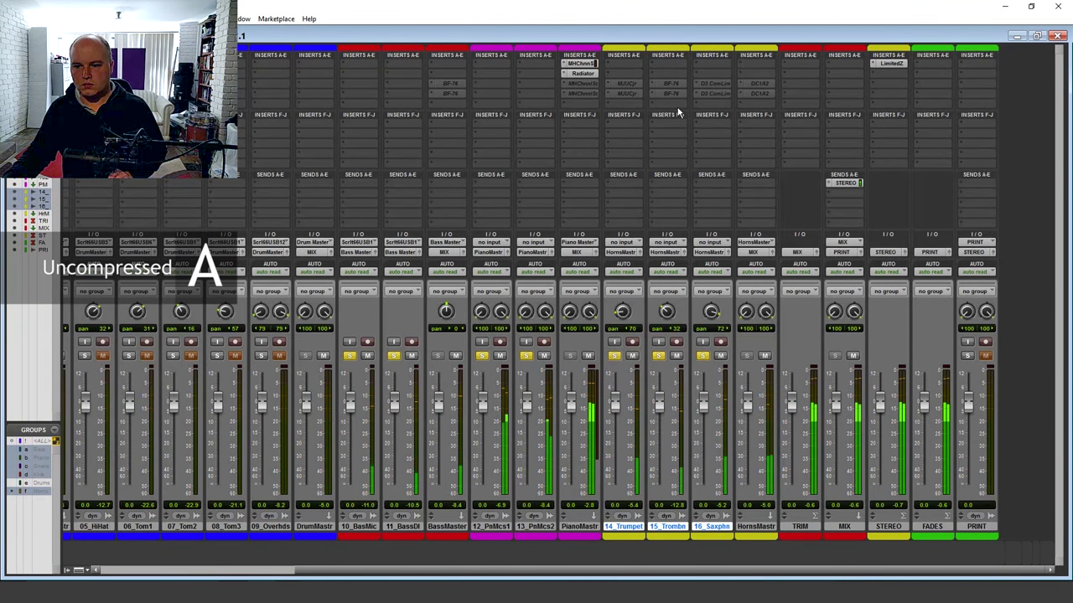
left_click(579, 85, "ctrl+alt+super")
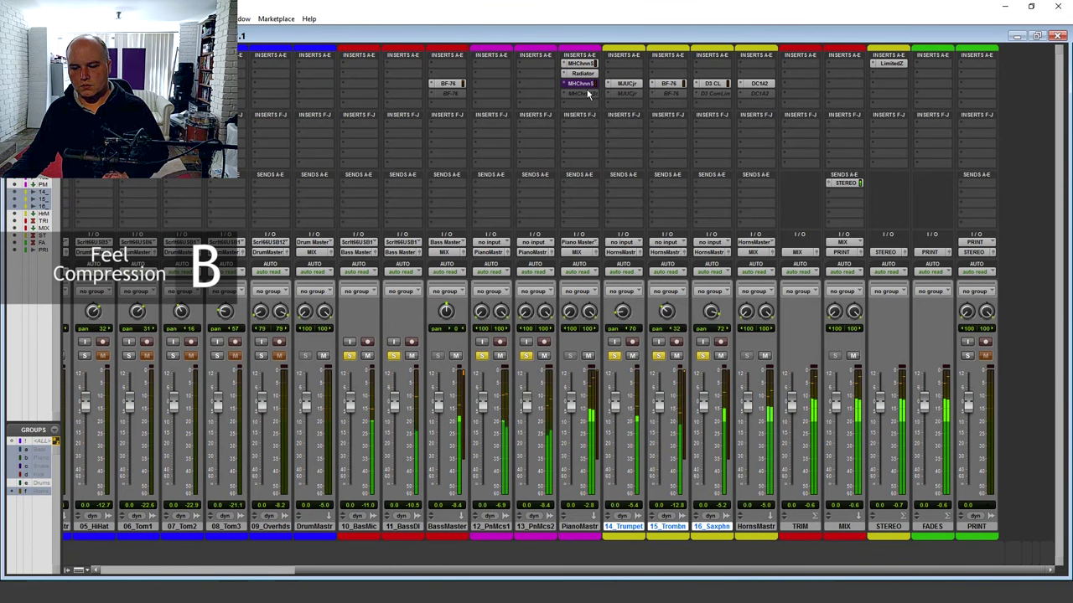
Step: Select the 12_PnM1 passage from 0:11.242 to 0:15.319 in the Edit window, play it and return to the mixer
key("ctrl+equal")
left_click_drag(683, 353, 768, 352)
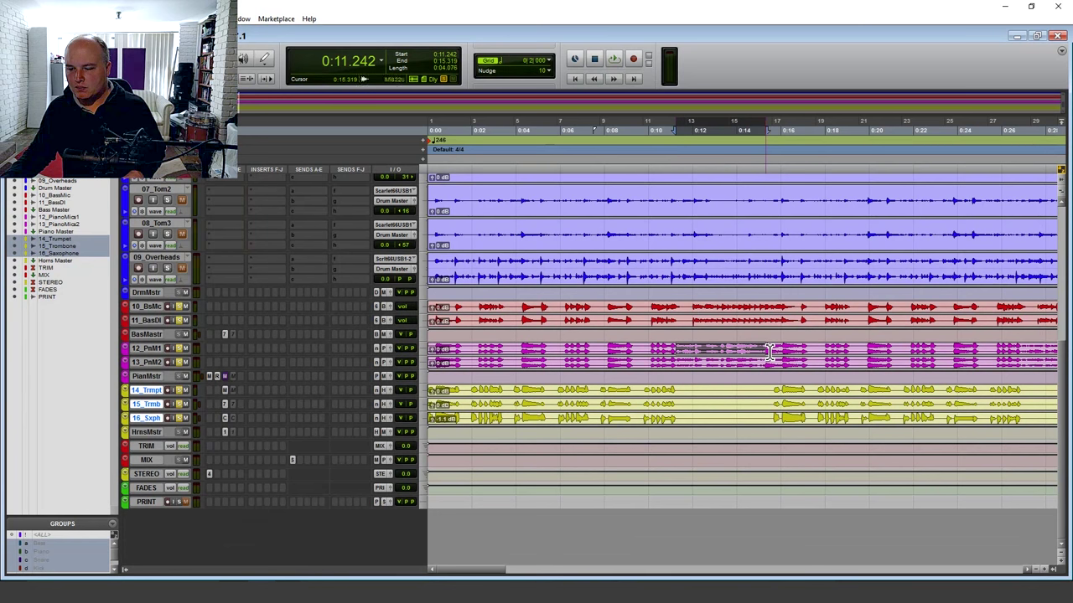
key("space")
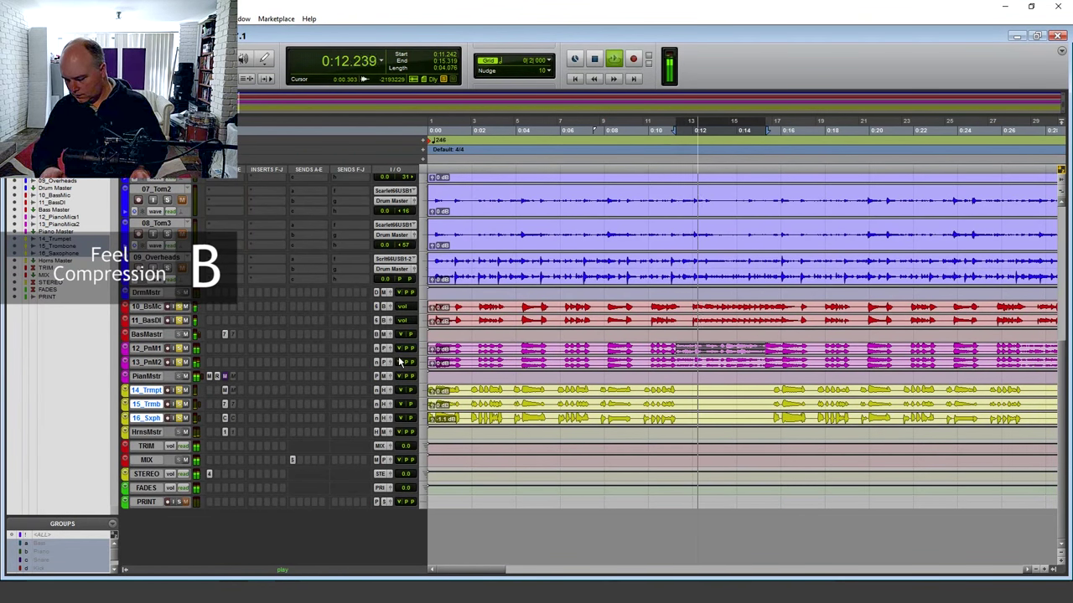
key("ctrl+equal")
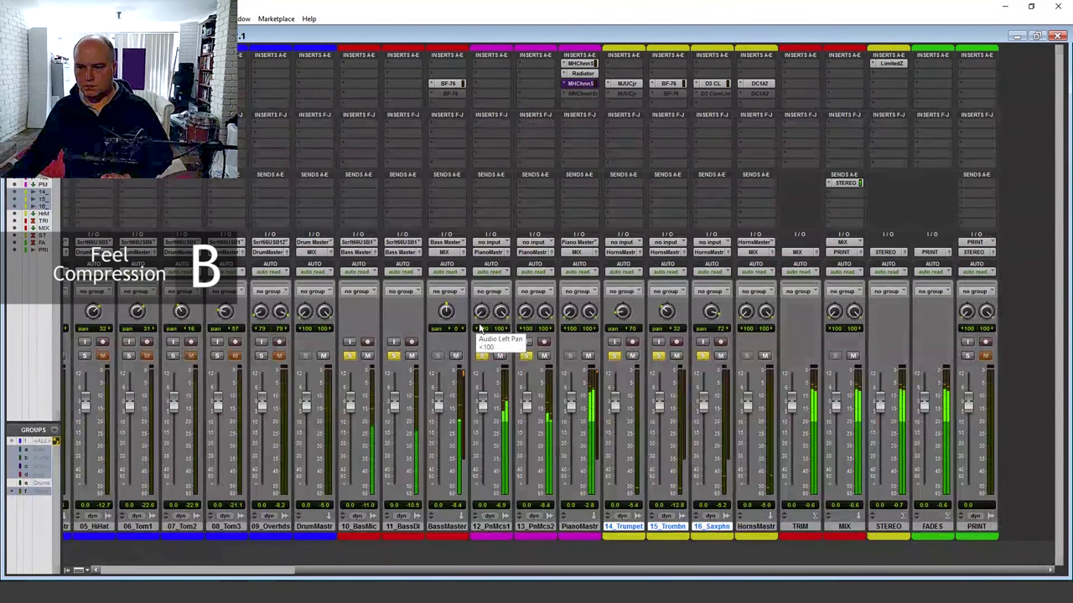
Step: Deactivate the insert C compressors on all tracks and toggle the insert D compressors on and off
left_click(583, 88, "ctrl+alt+super")
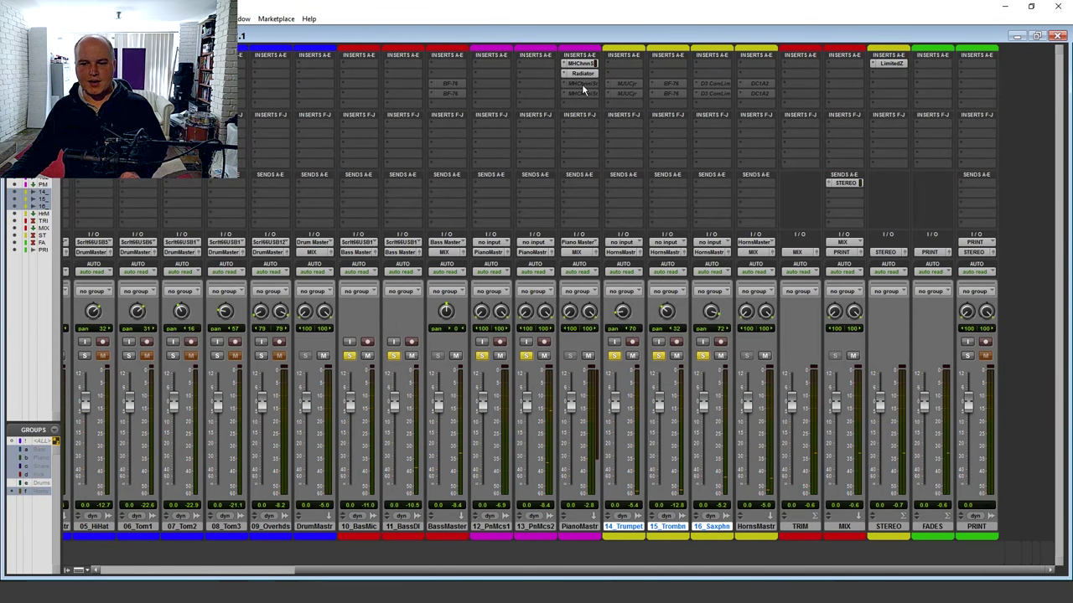
left_click(584, 85, "ctrl+alt+super")
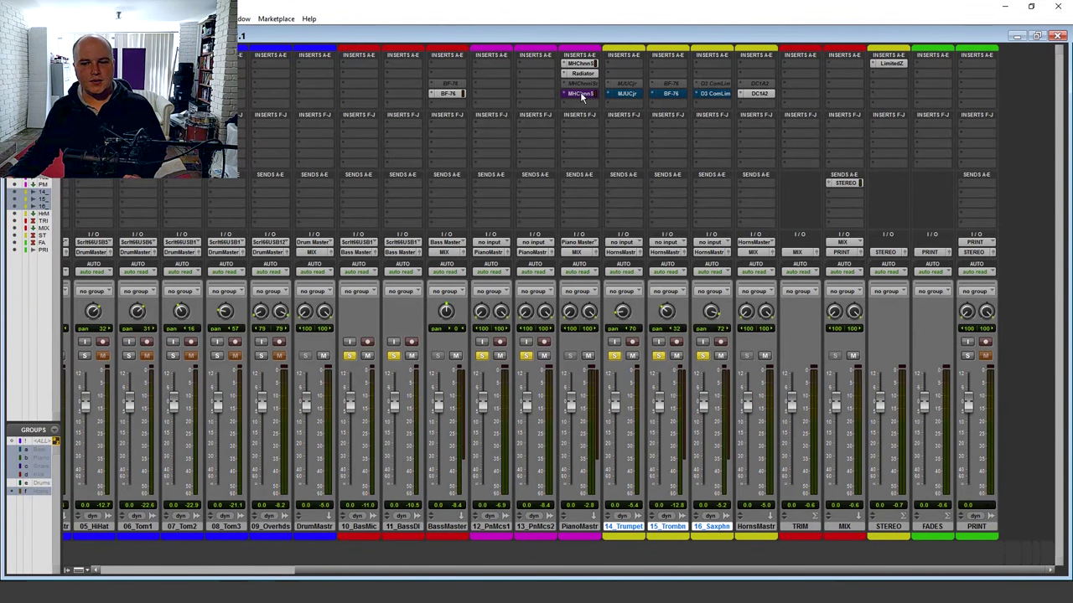
left_click(580, 91, "ctrl+alt+super")
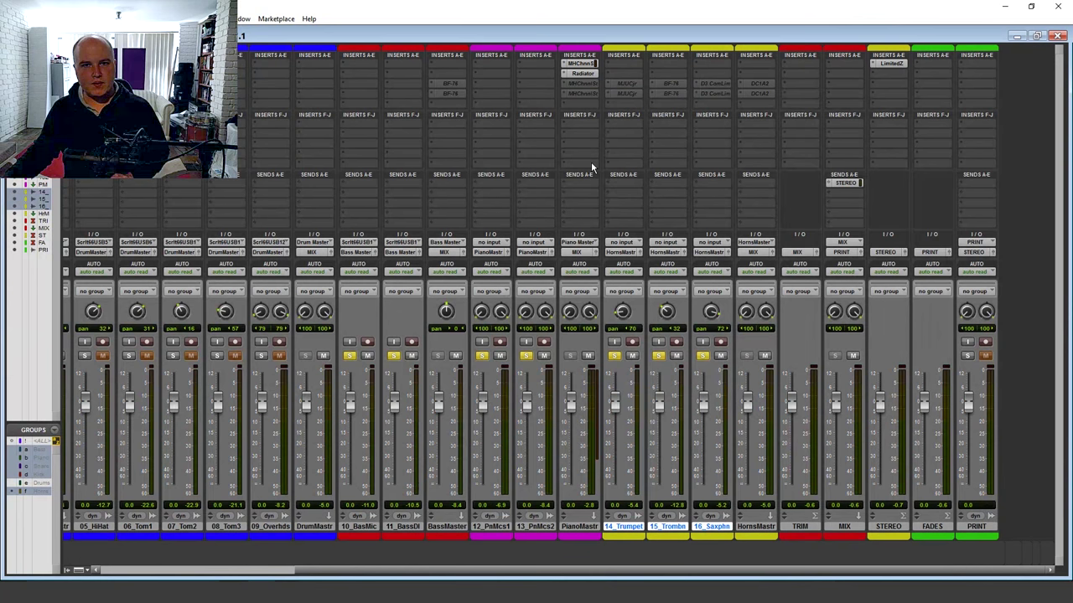
Step: Play the soloed bass, piano and horns uncompressed and compare them with the insert C compressors, leaving insert C active
key("space")
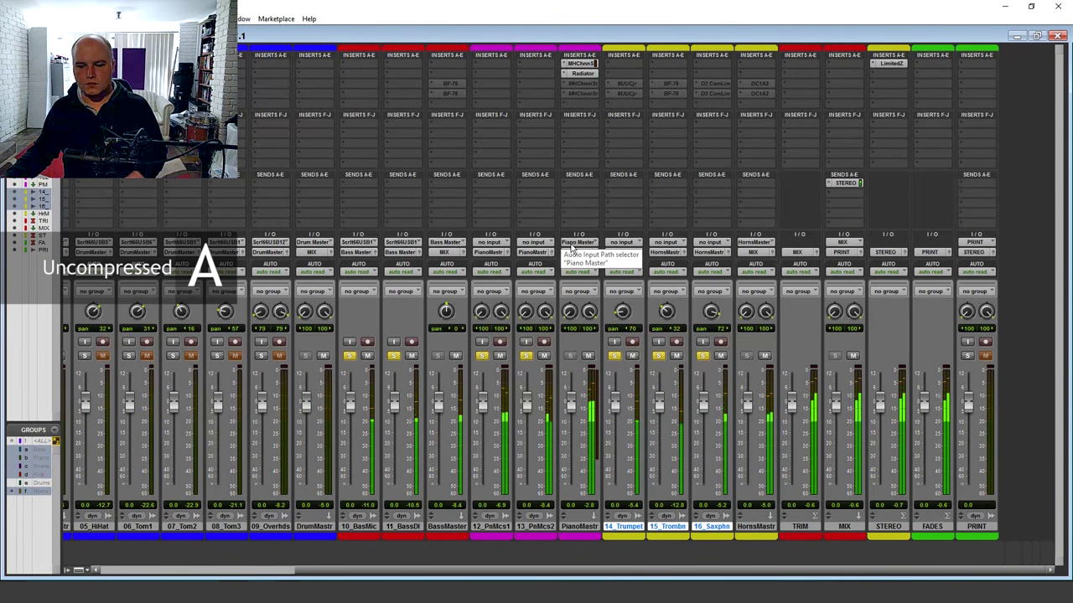
left_click(581, 87, "ctrl+alt+super")
key("space")
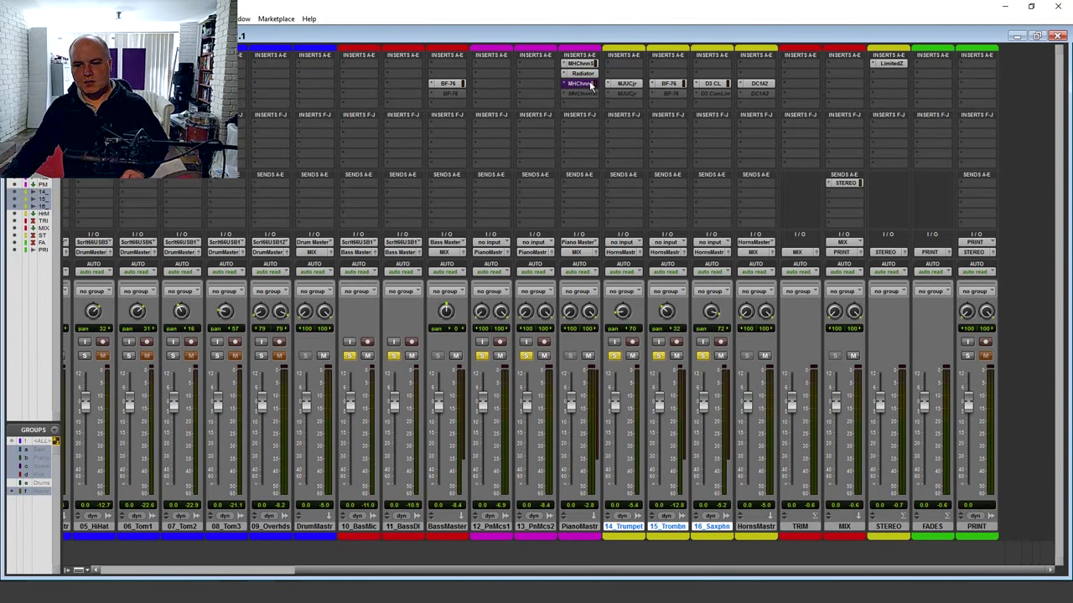
left_click(581, 84, "ctrl+alt")
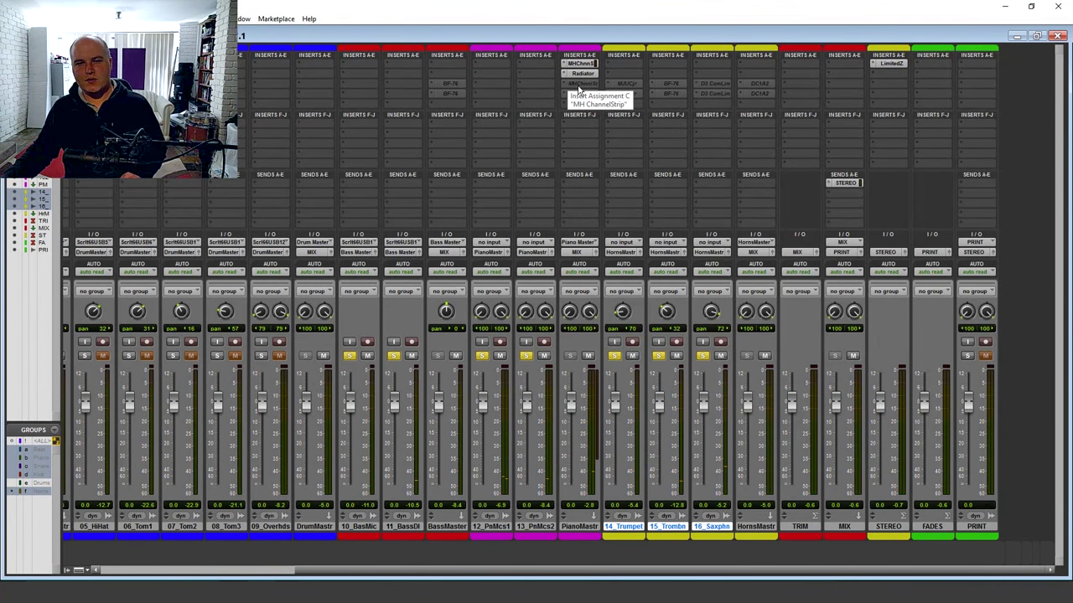
left_click(578, 88, "ctrl+alt")
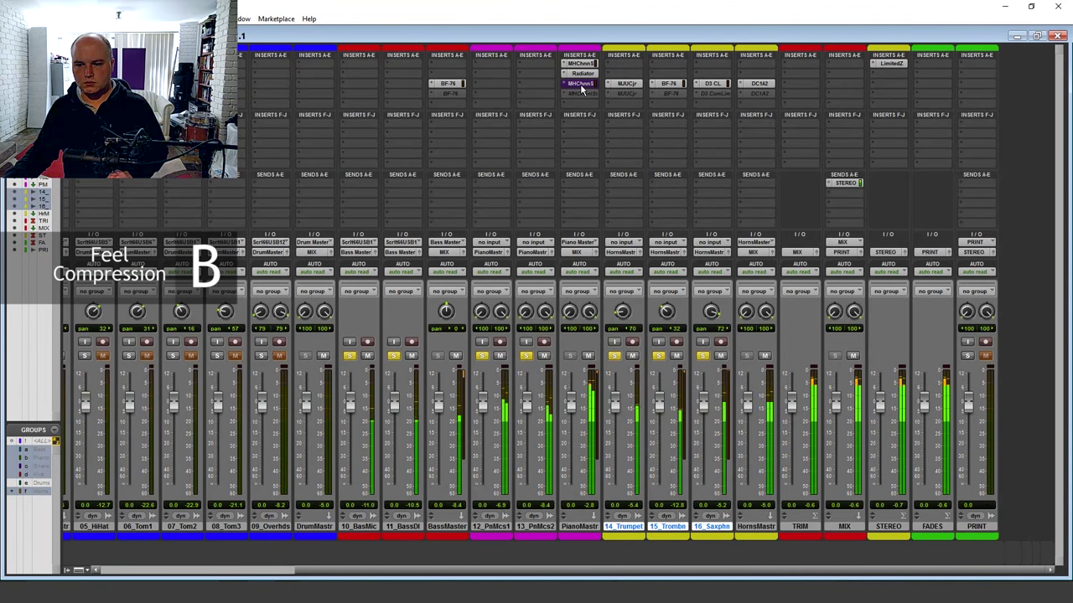
Step: Toggle all insert C compressors inactive and active during playback with the drums included, leaving them active
left_click(580, 85, "ctrl+alt+super")
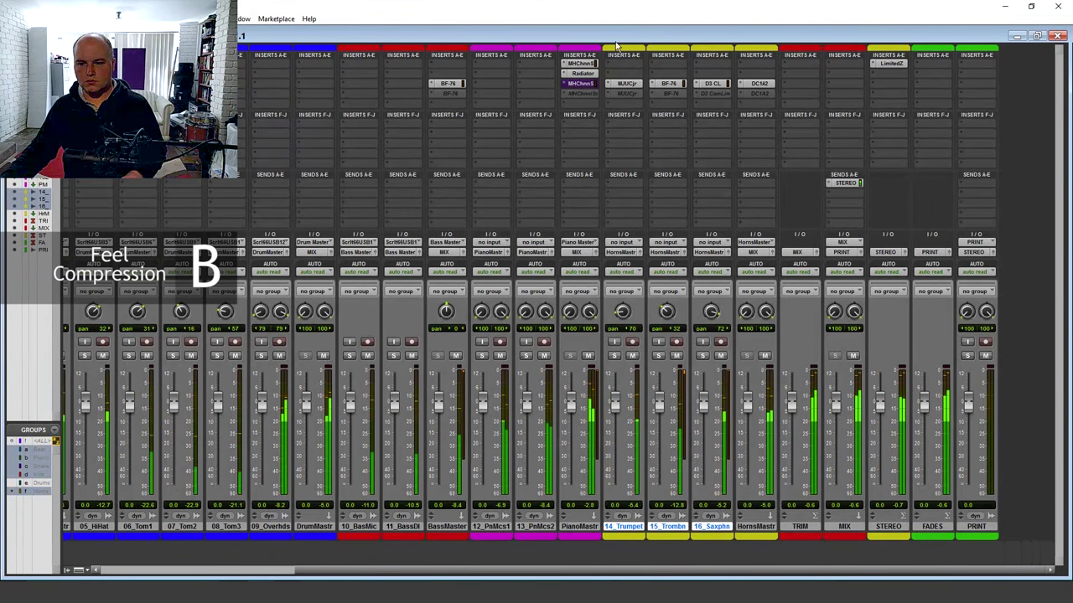
left_click(582, 85, "ctrl+alt+super")
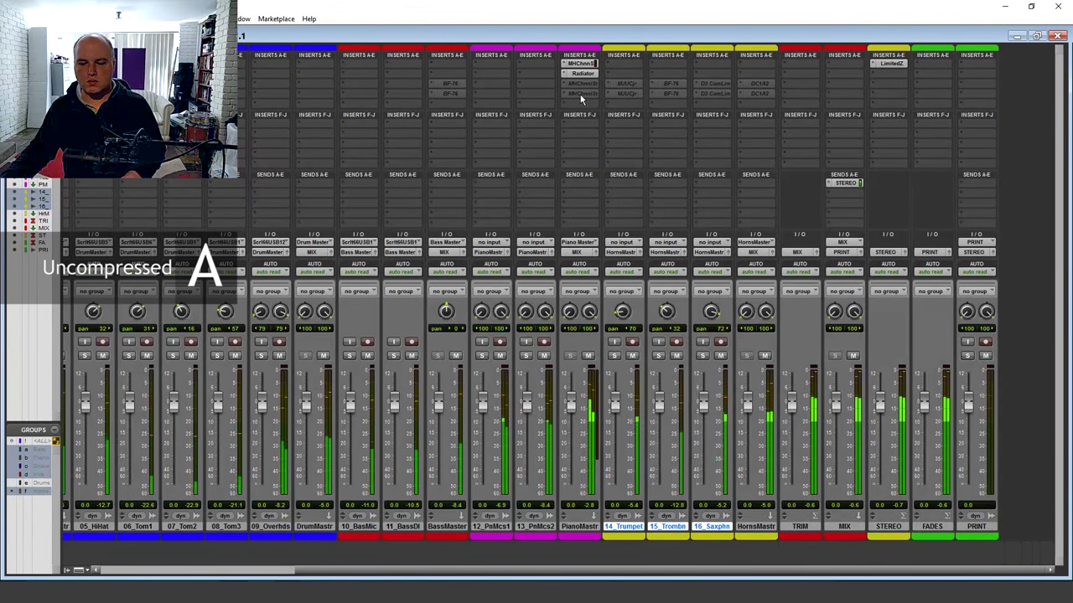
left_click(583, 86, "ctrl+alt+super")
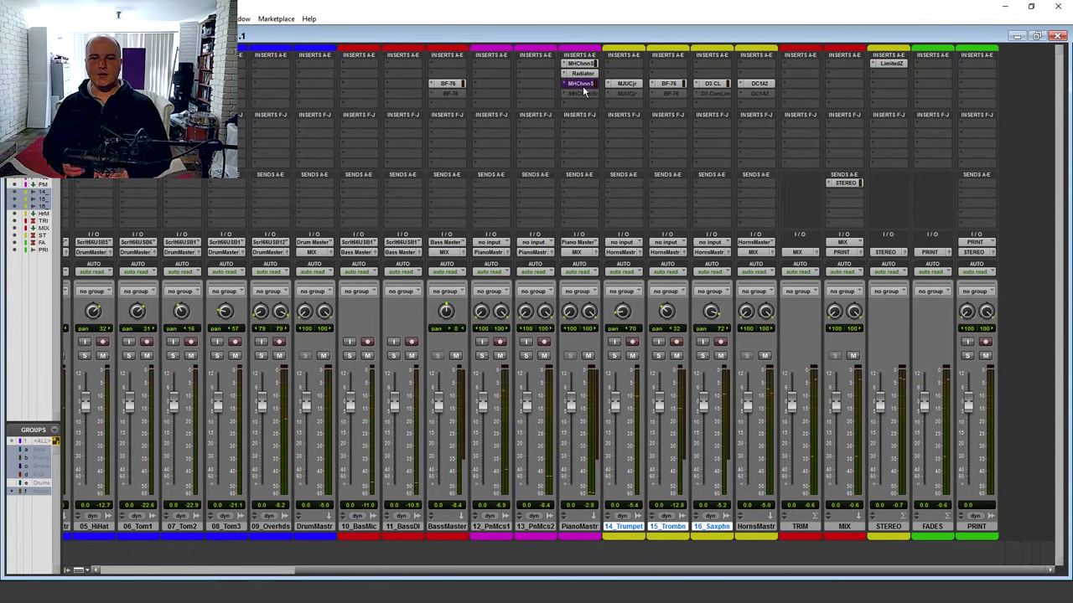